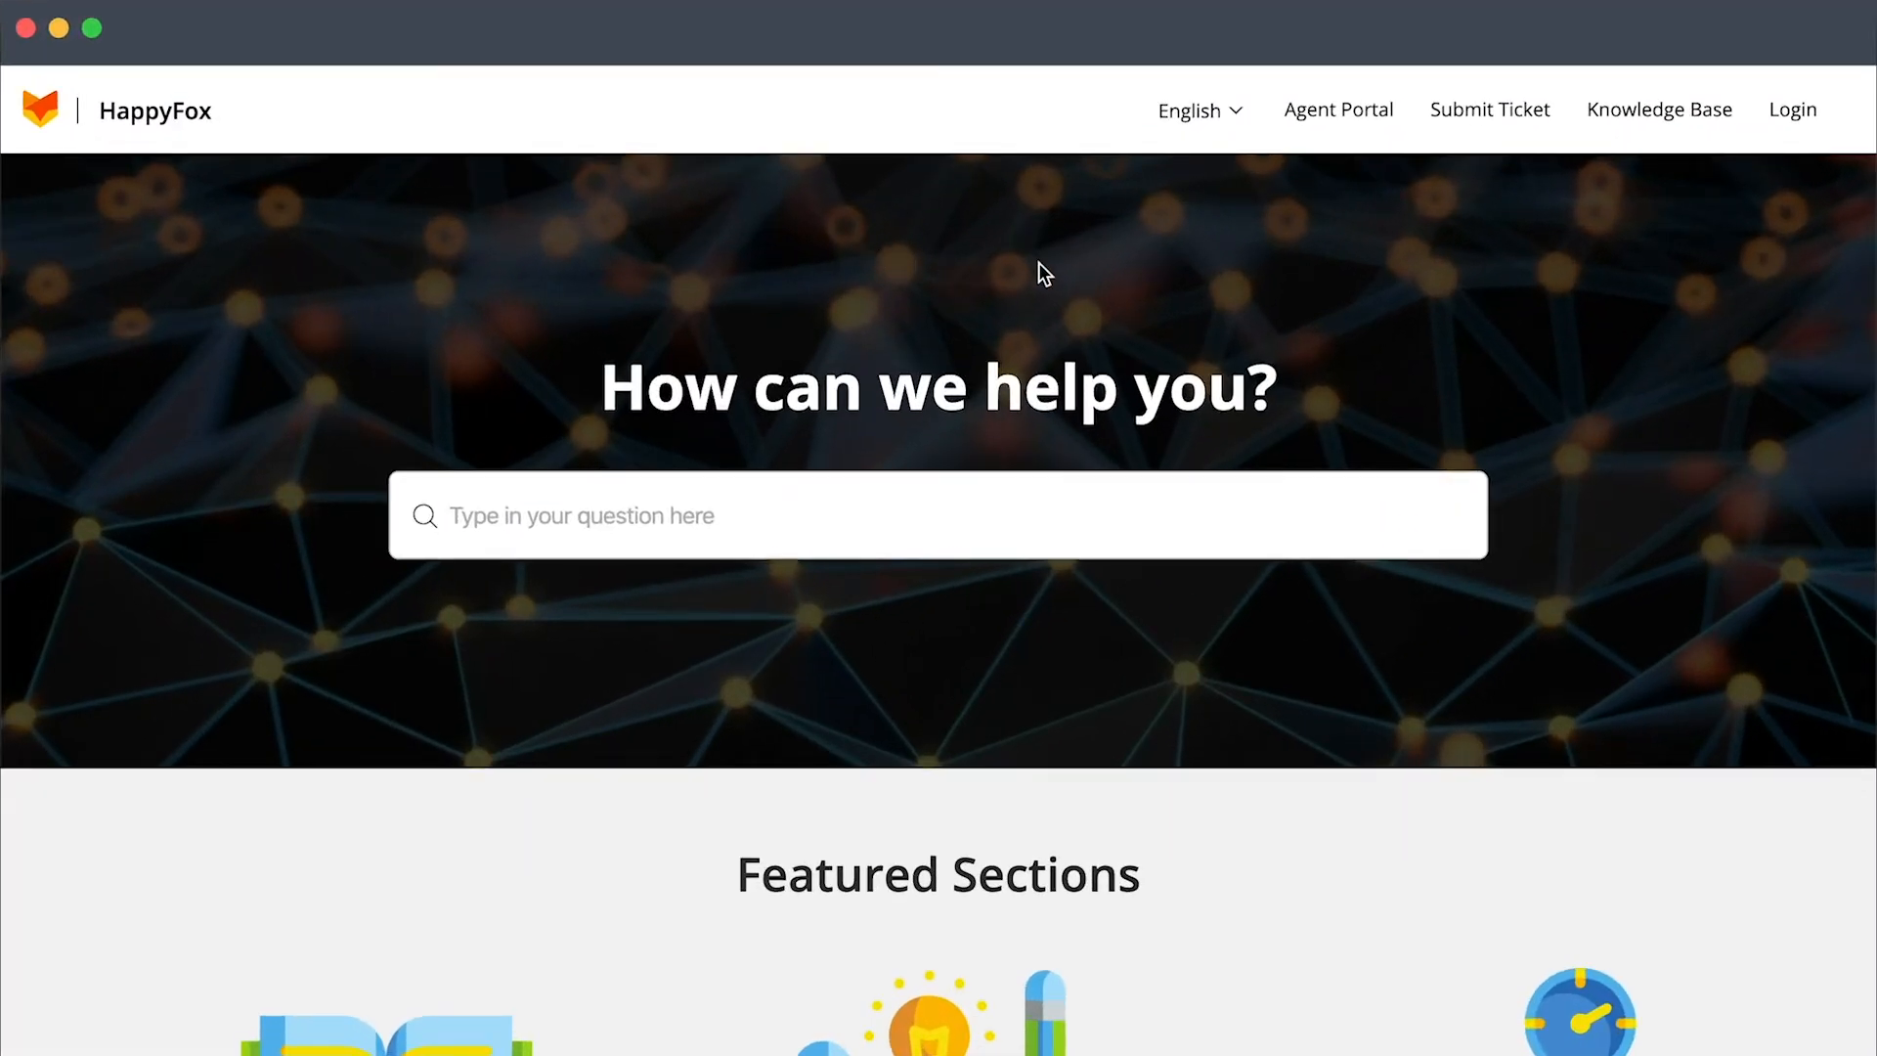
Switch the support center's language to español and search its knowledge base for "especificaciones"
click(1235, 121)
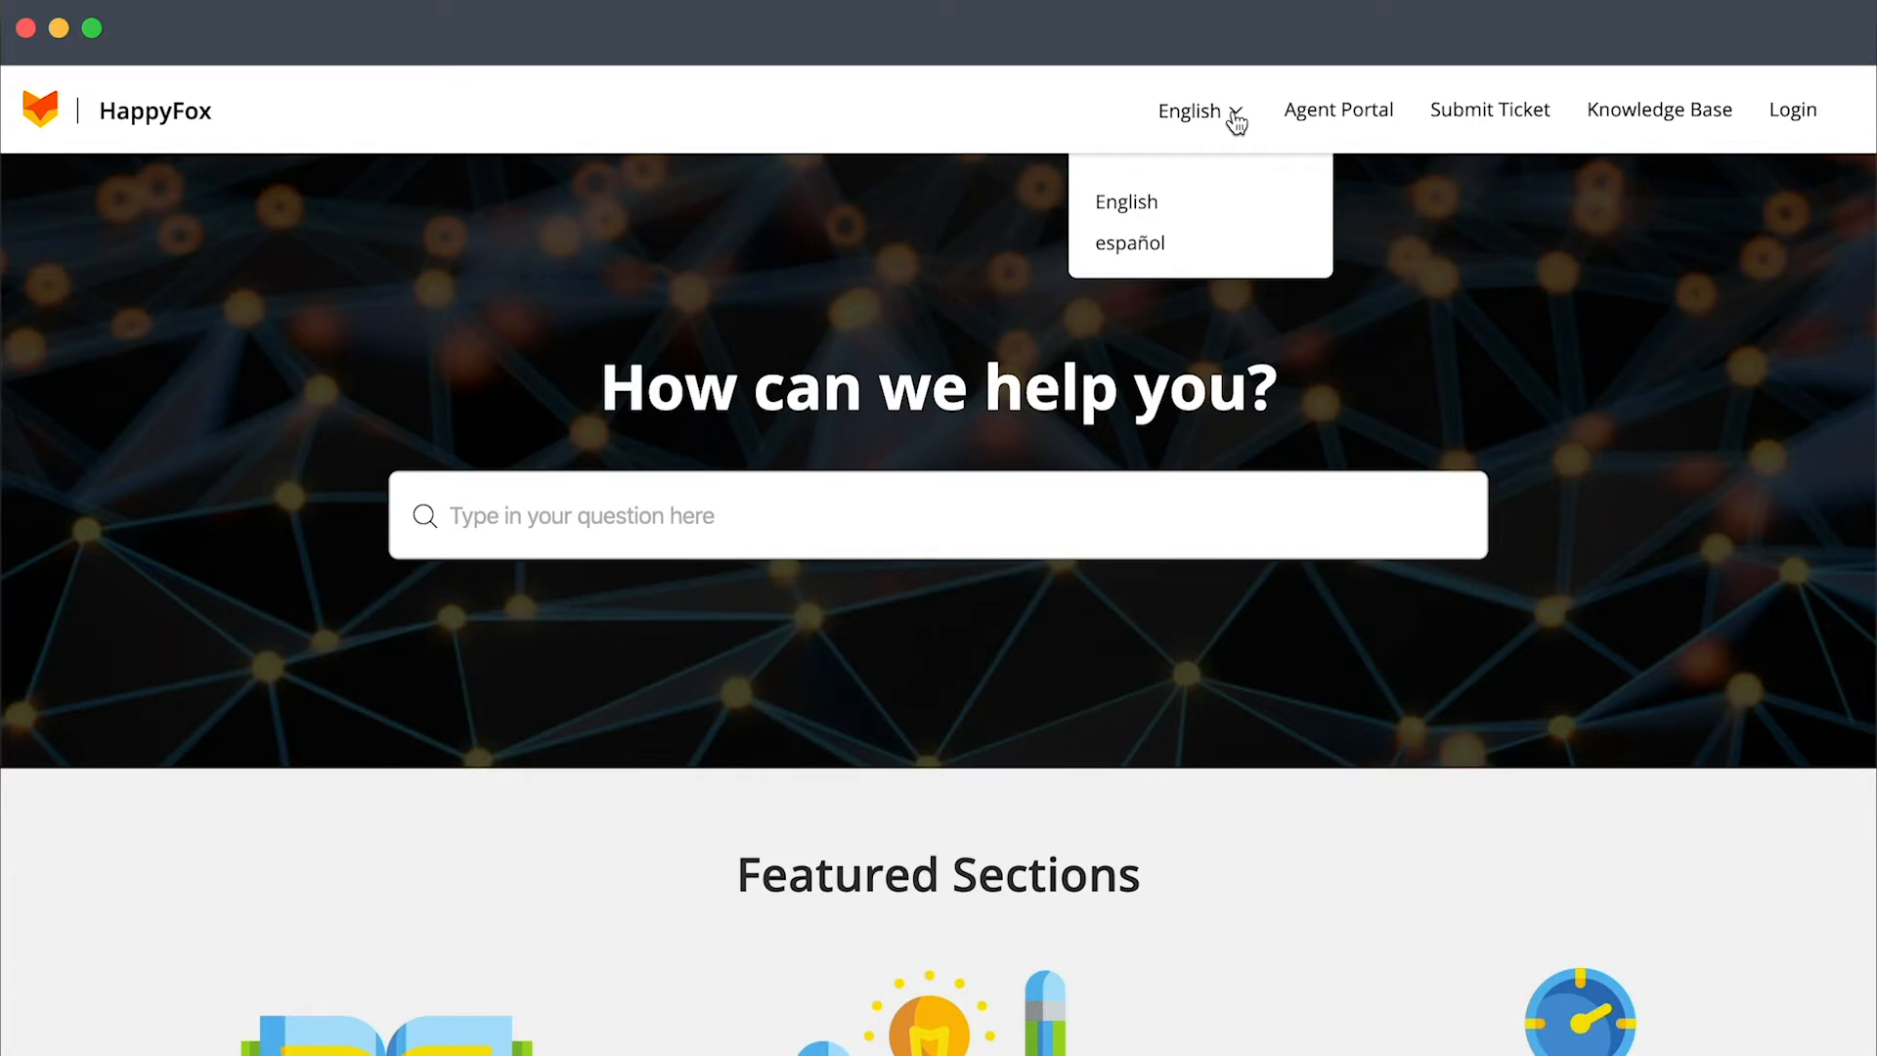
click(1152, 252)
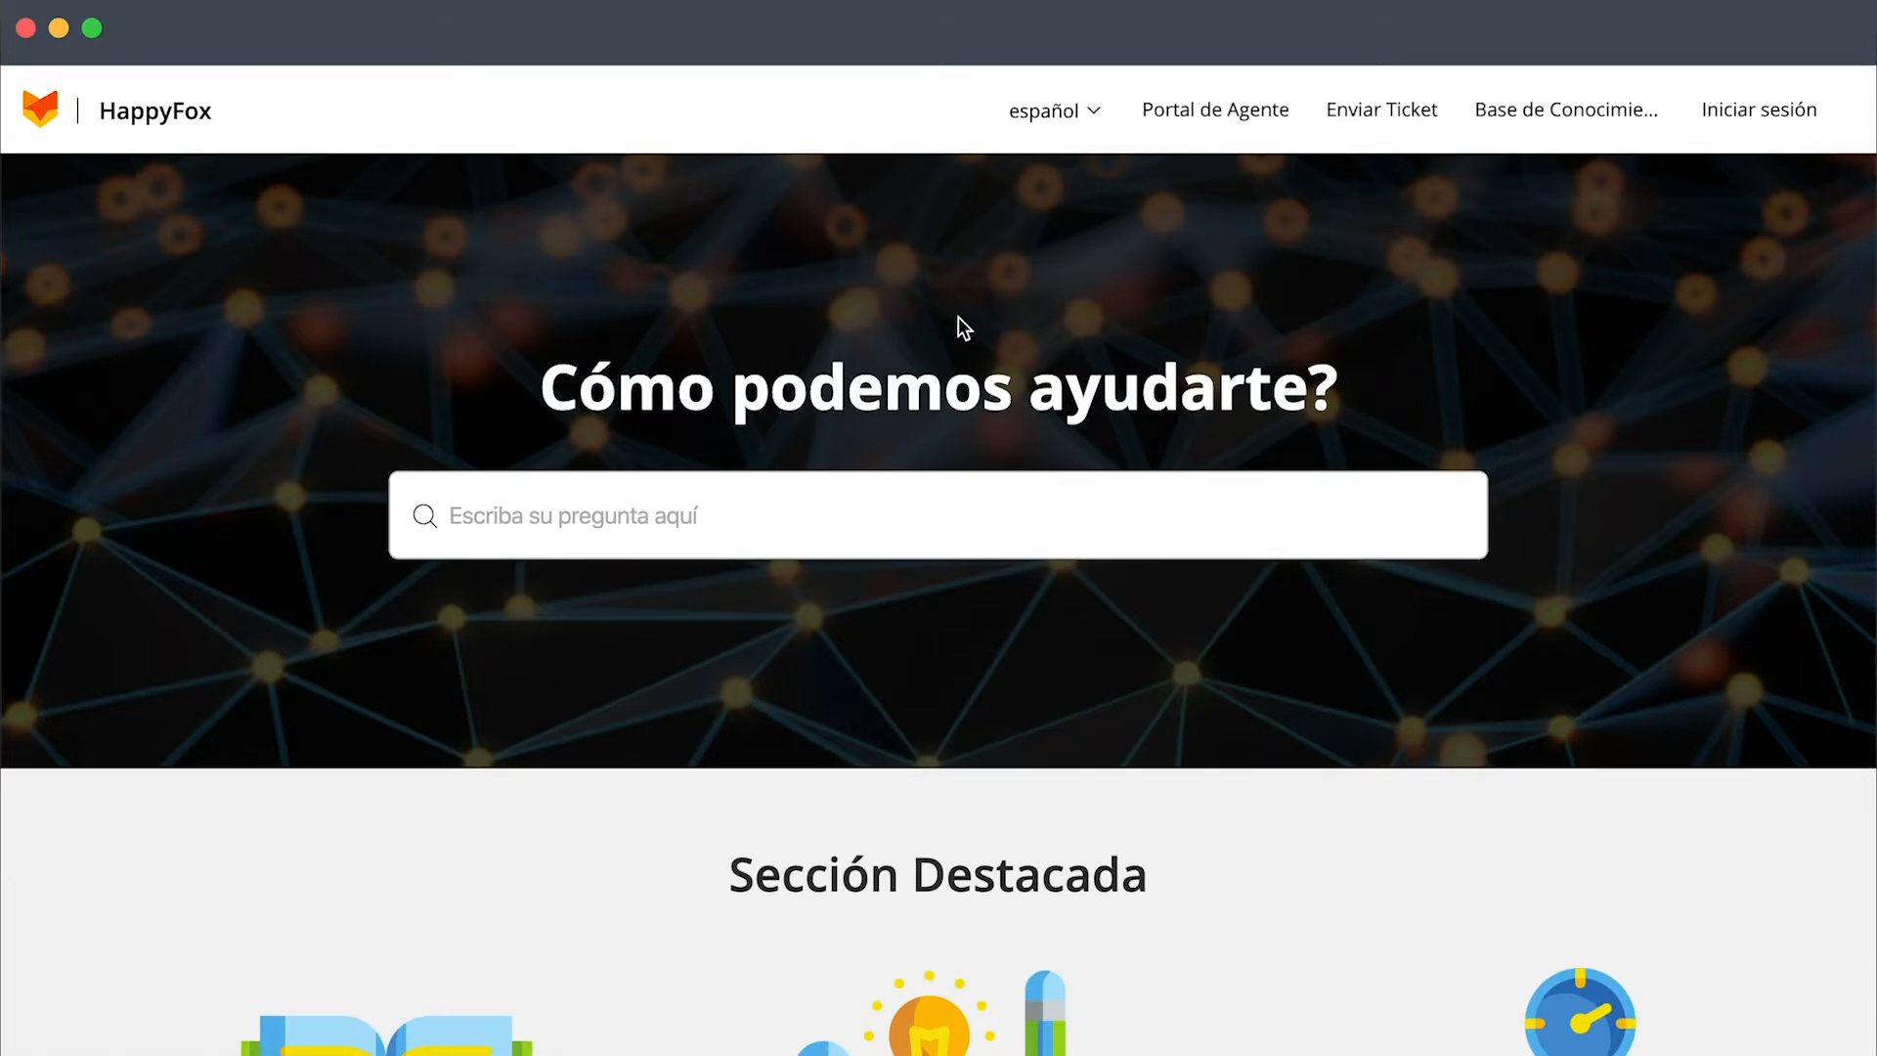
click(685, 507)
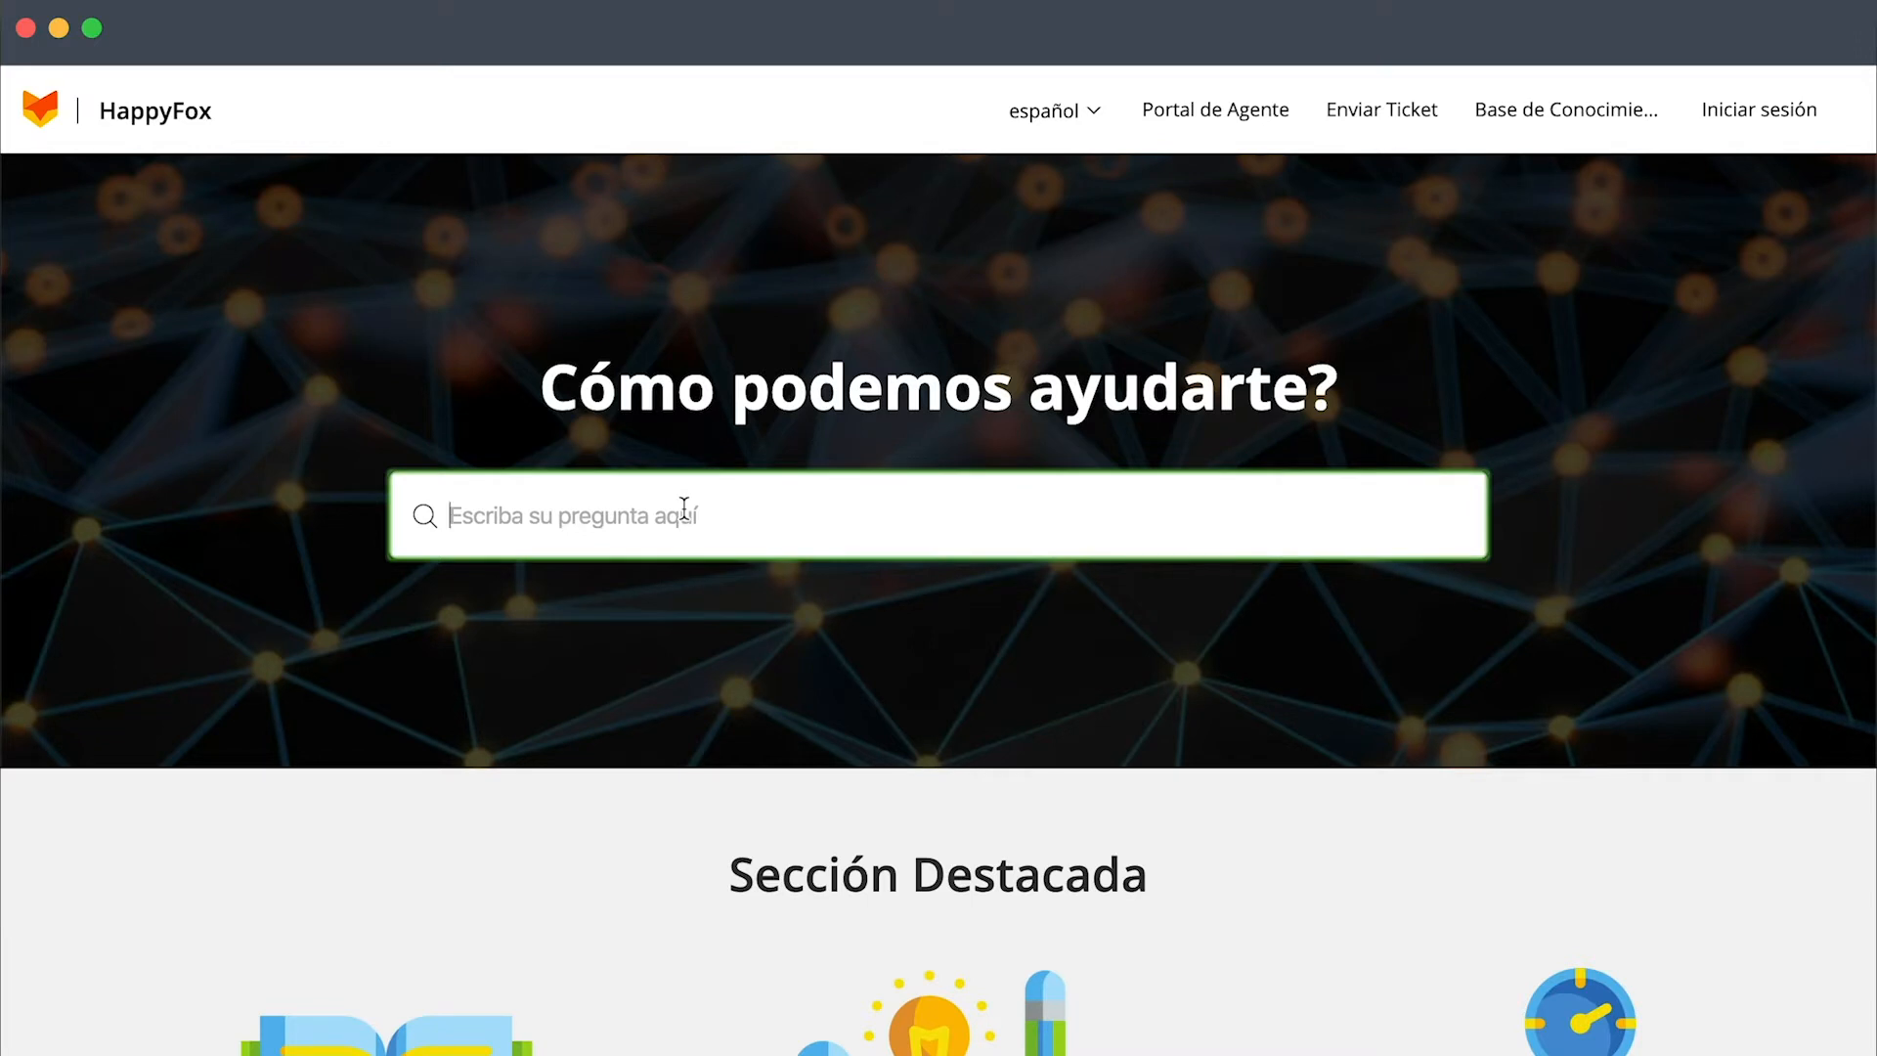
text(especificaciones)
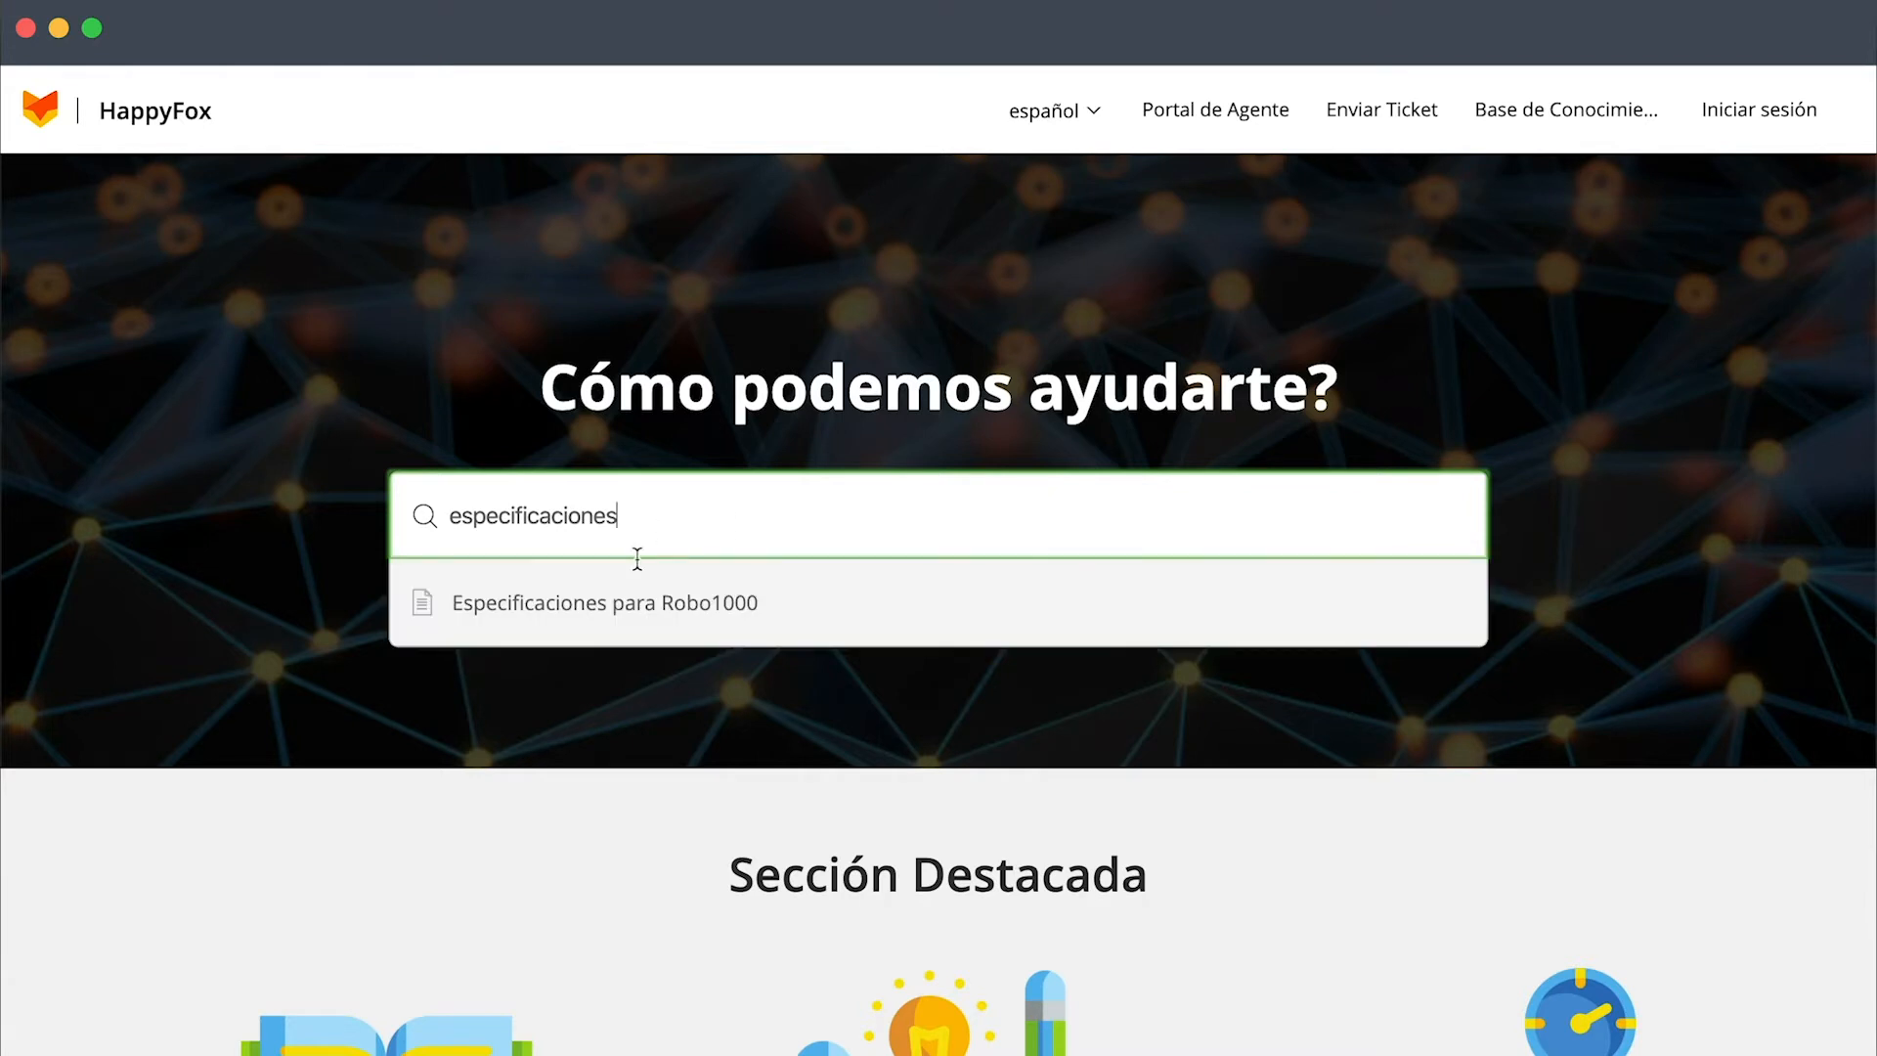
click(908, 277)
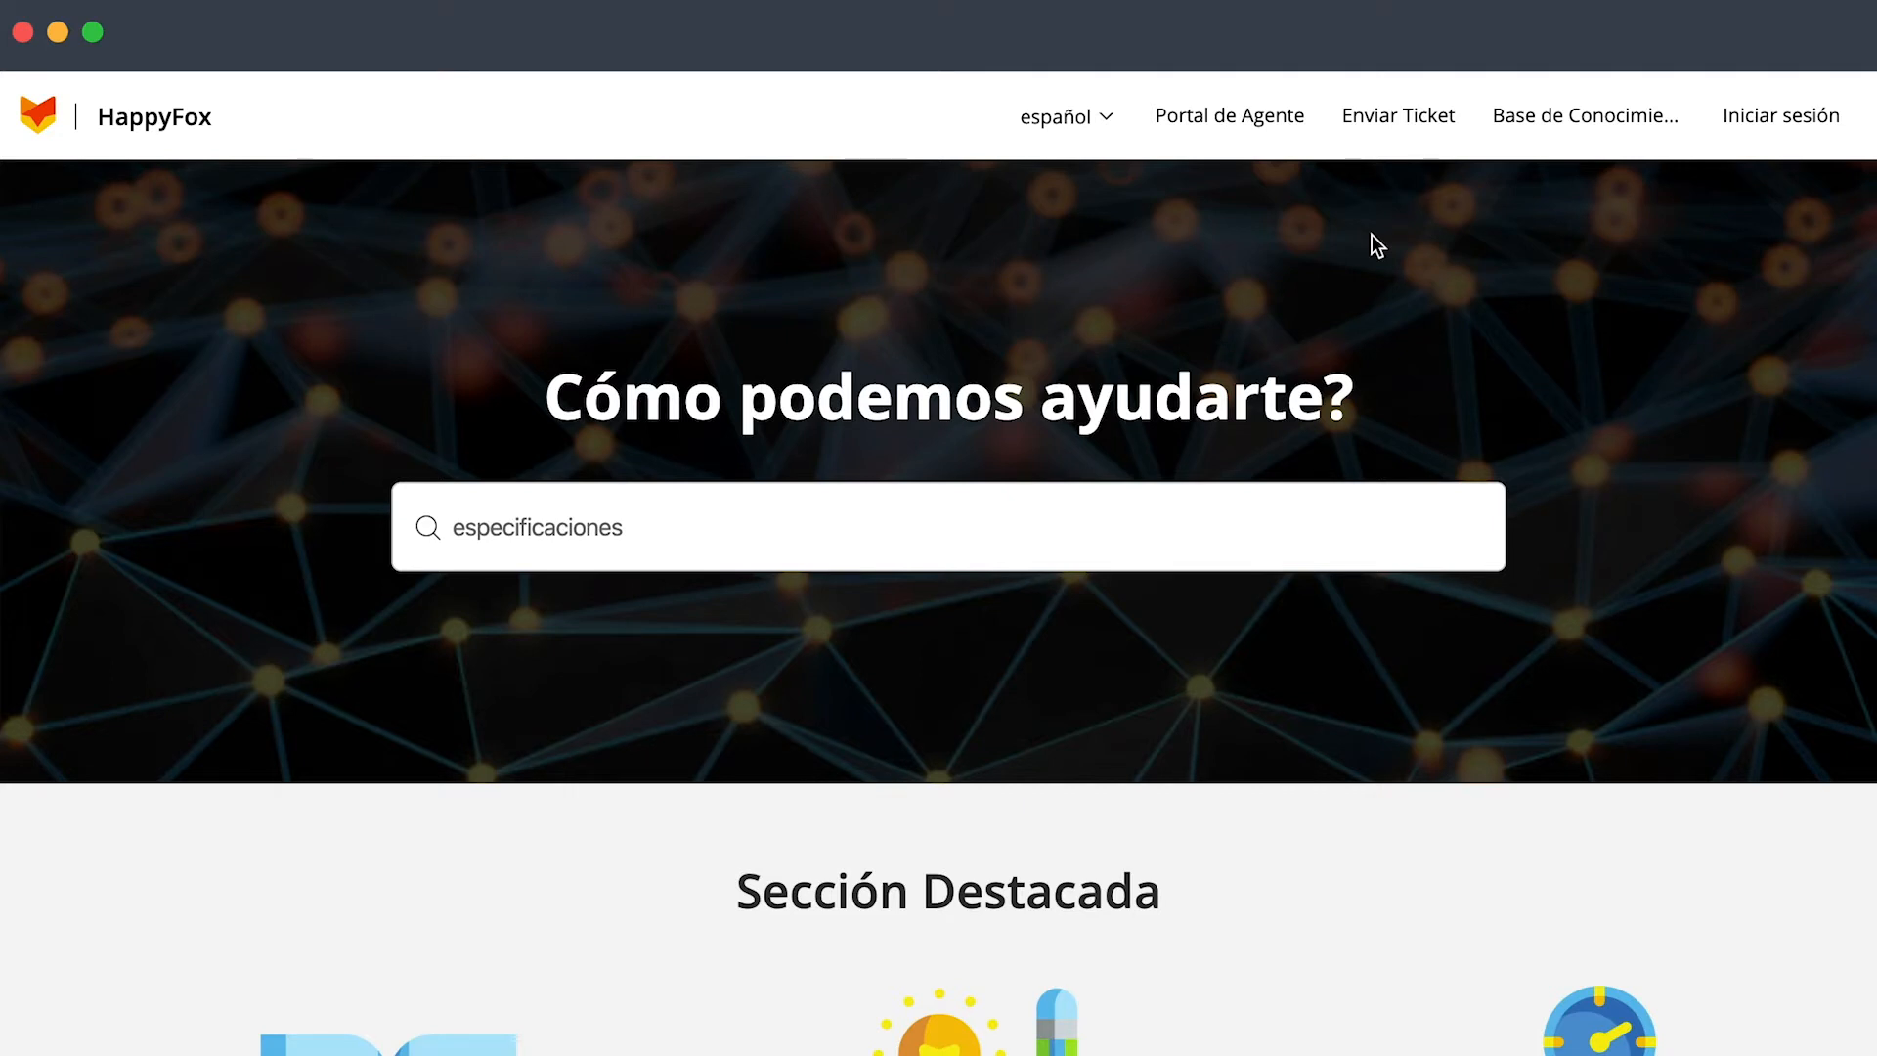
View the Spanish new-ticket form, return to the support center home page and switch its language back to English
click(1391, 125)
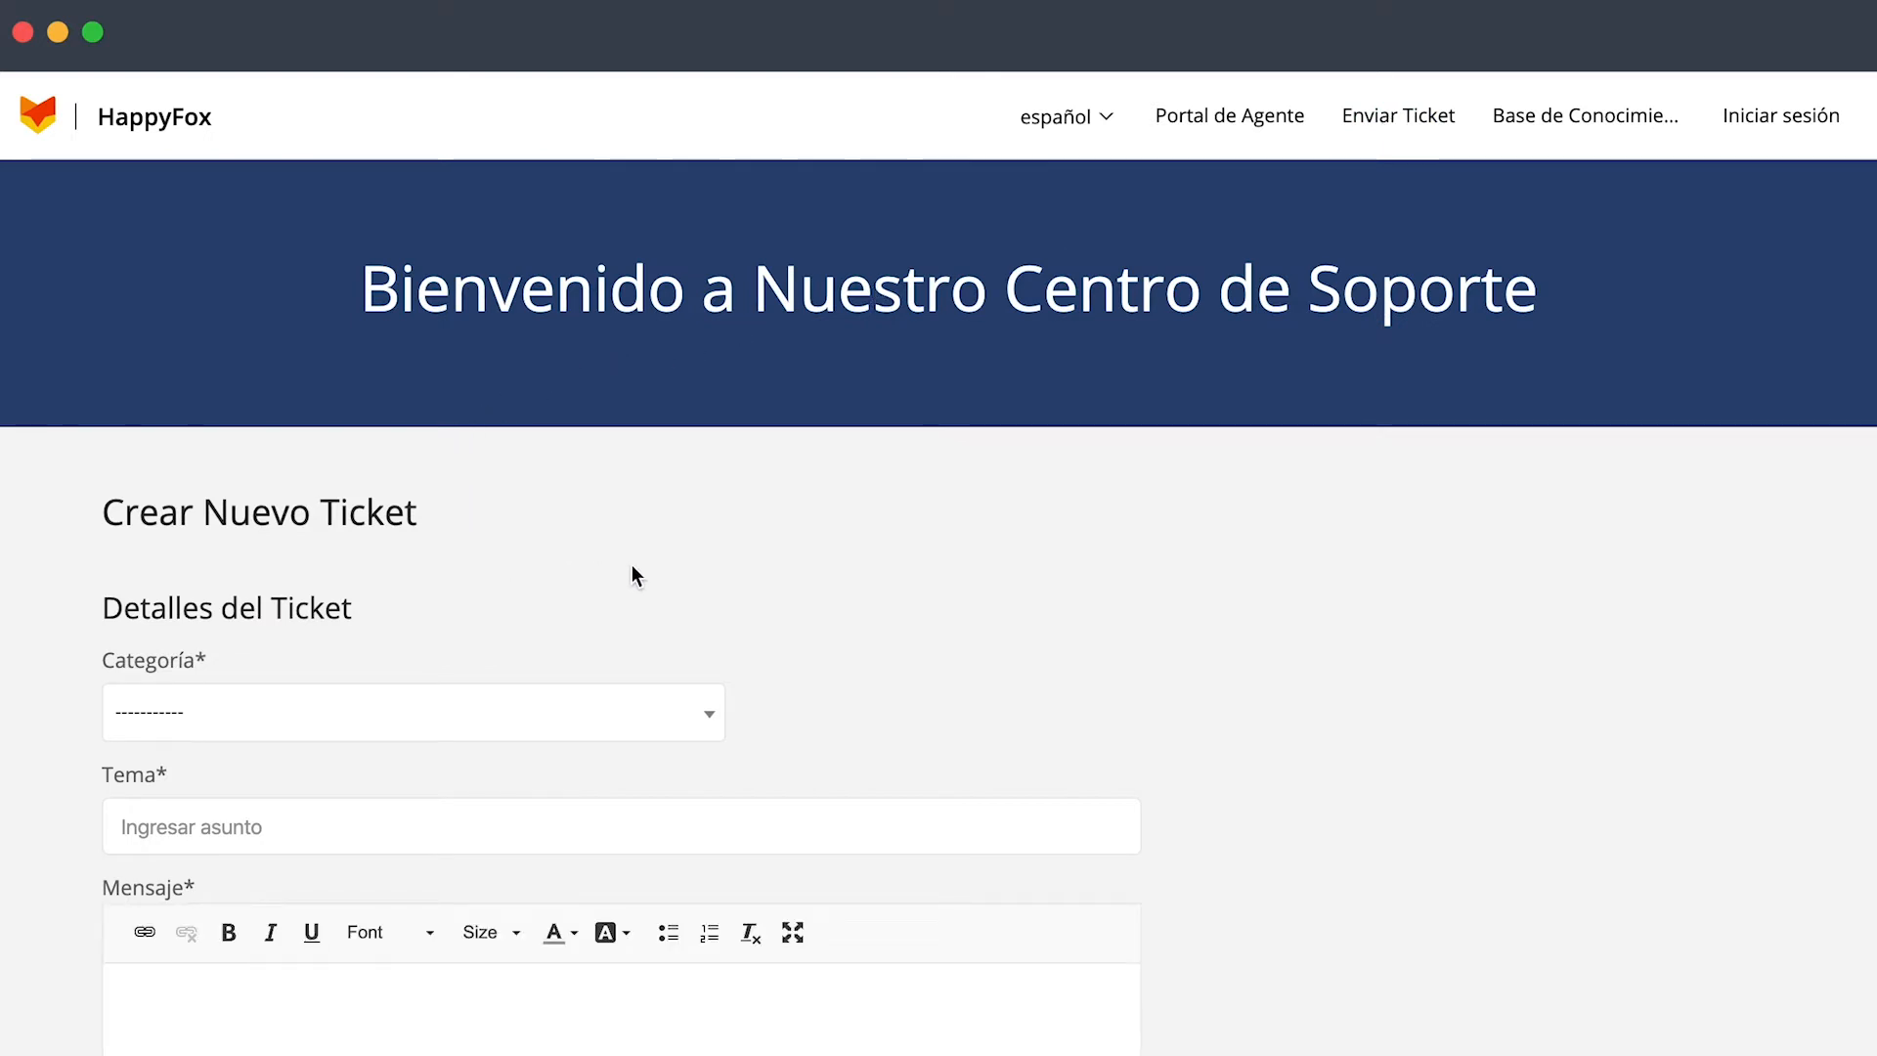
click(42, 119)
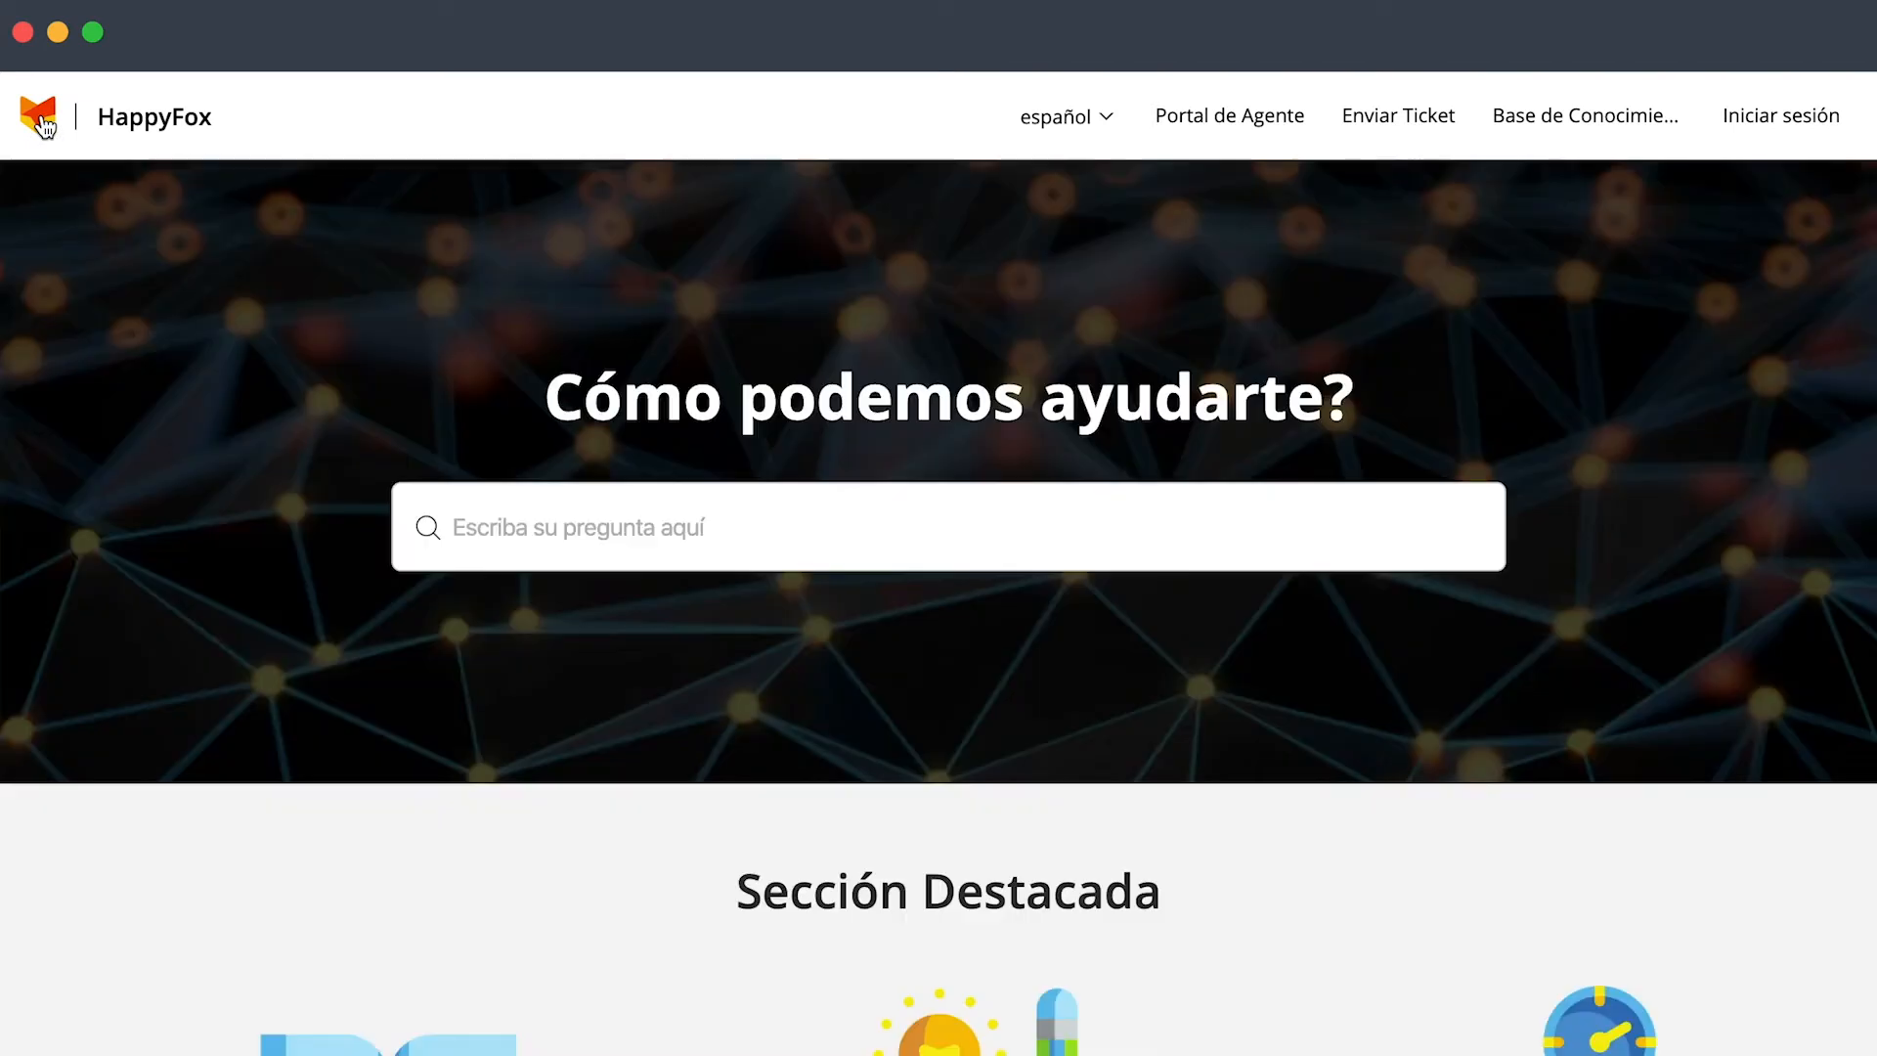
click(1097, 120)
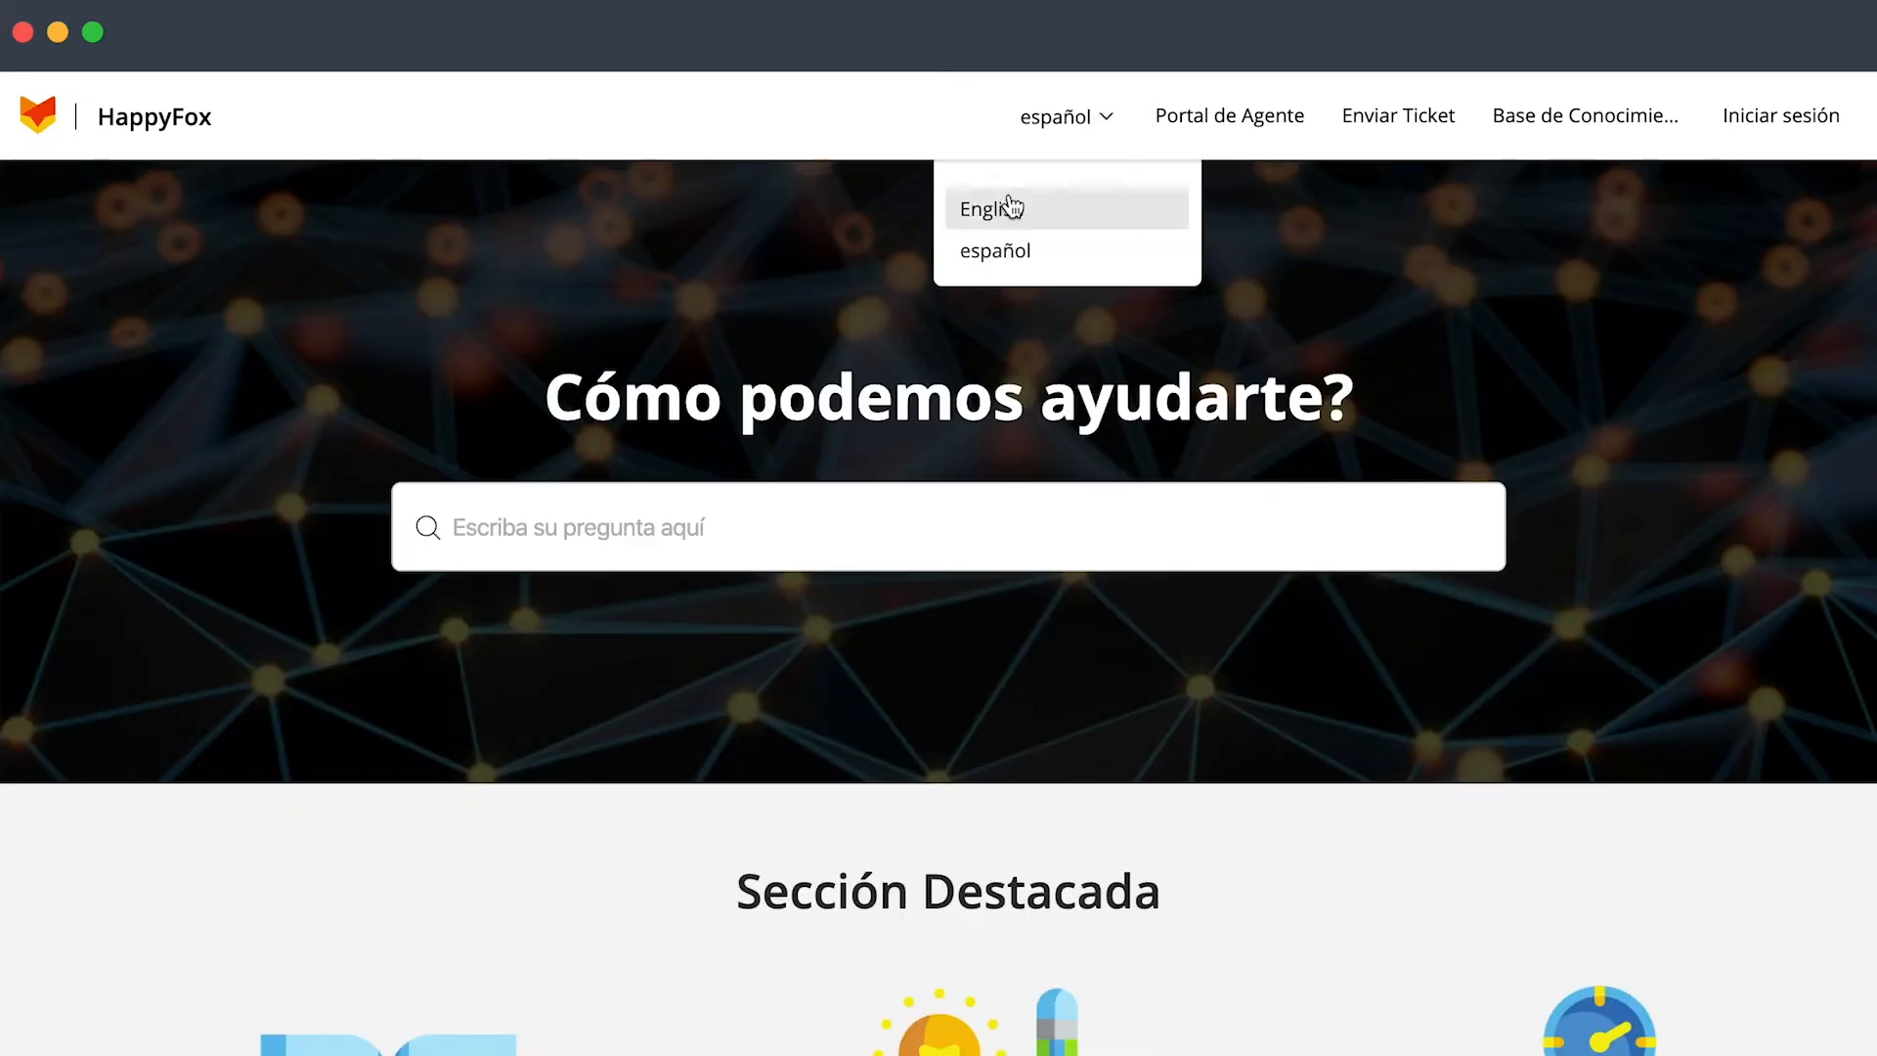
click(1007, 211)
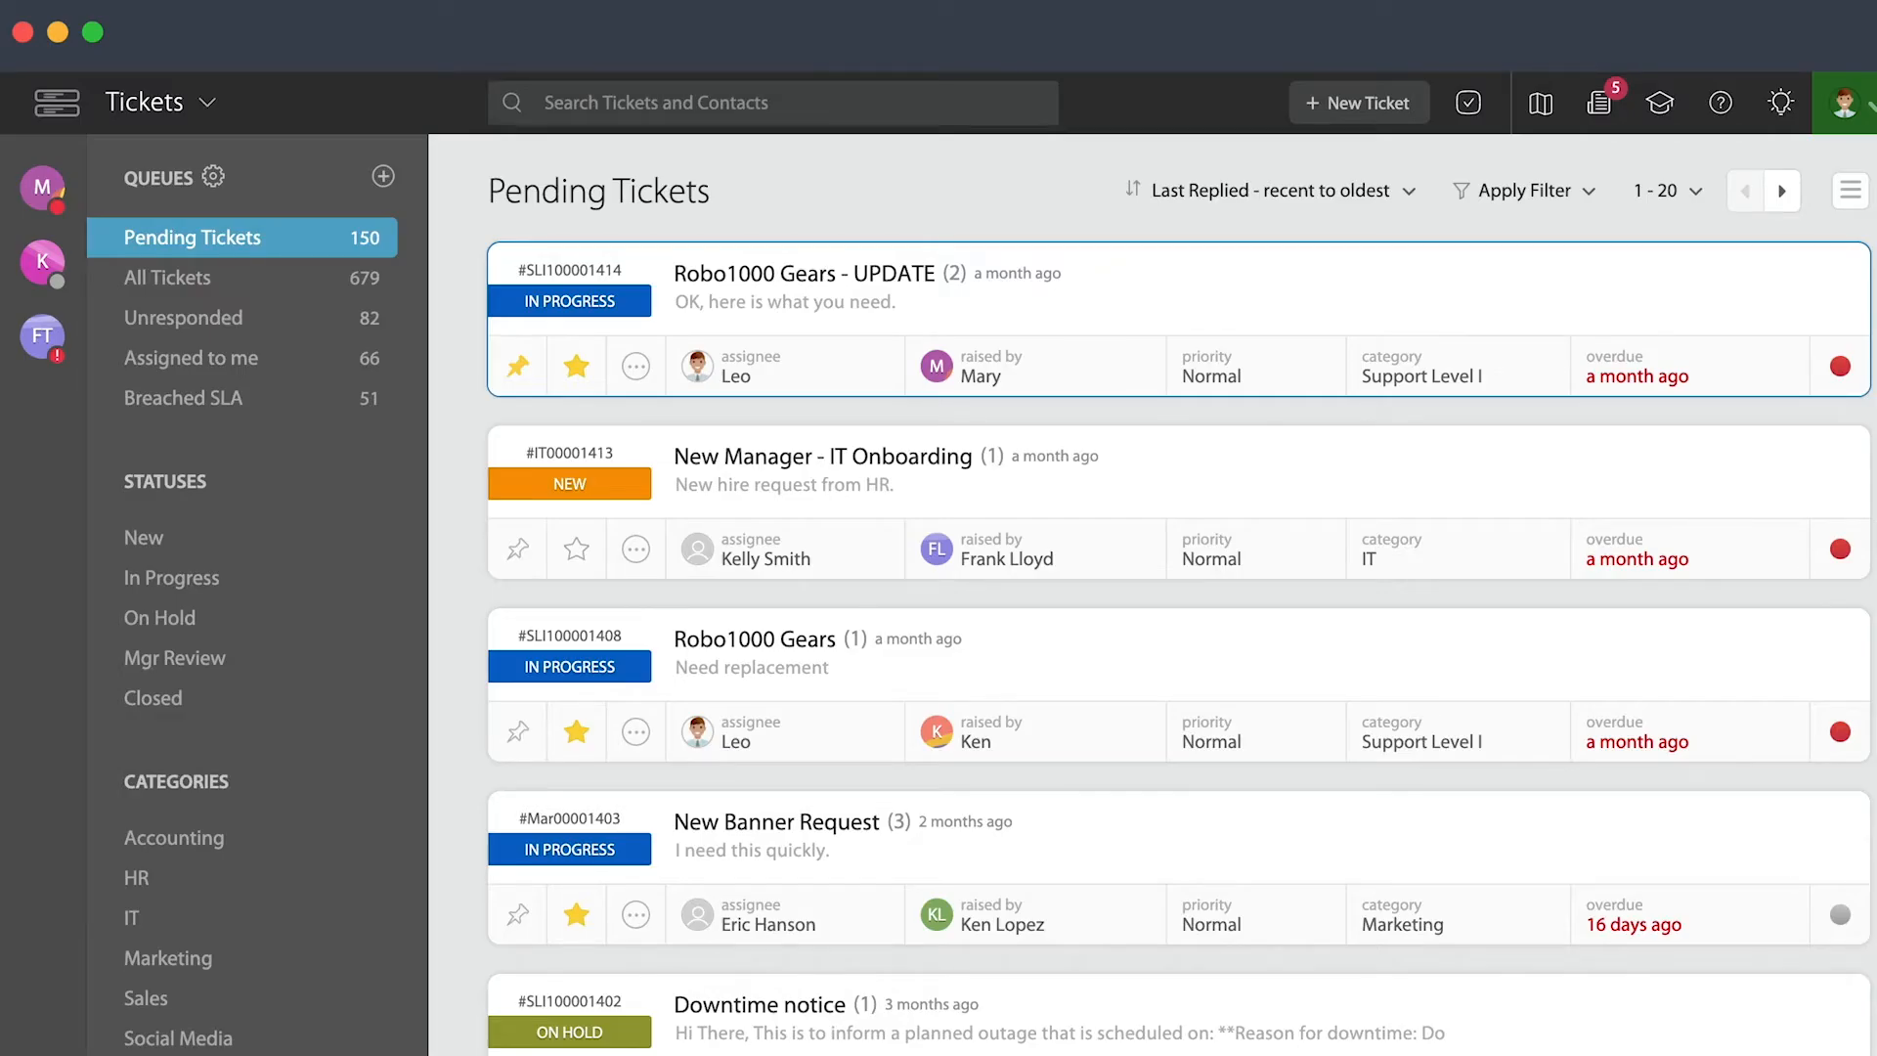
Open the Languages management settings and review the languages available as the primary language
click(207, 103)
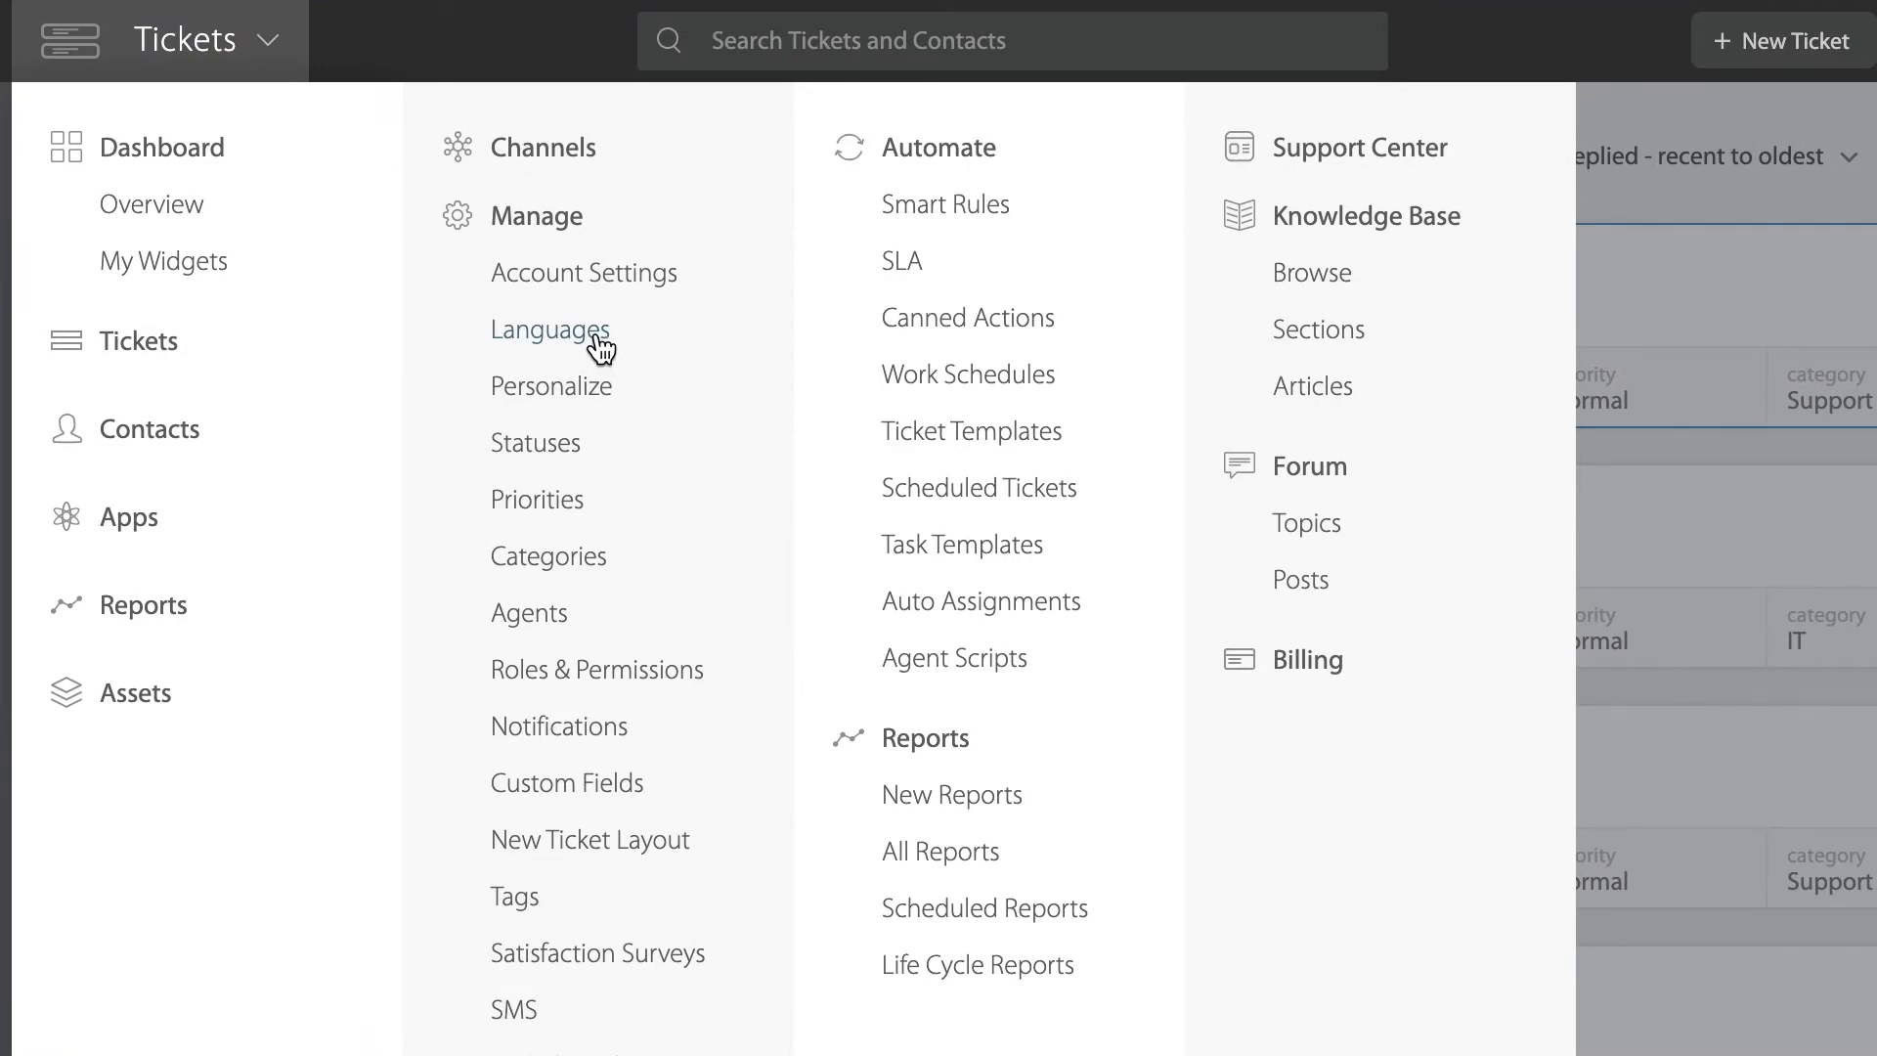
click(592, 332)
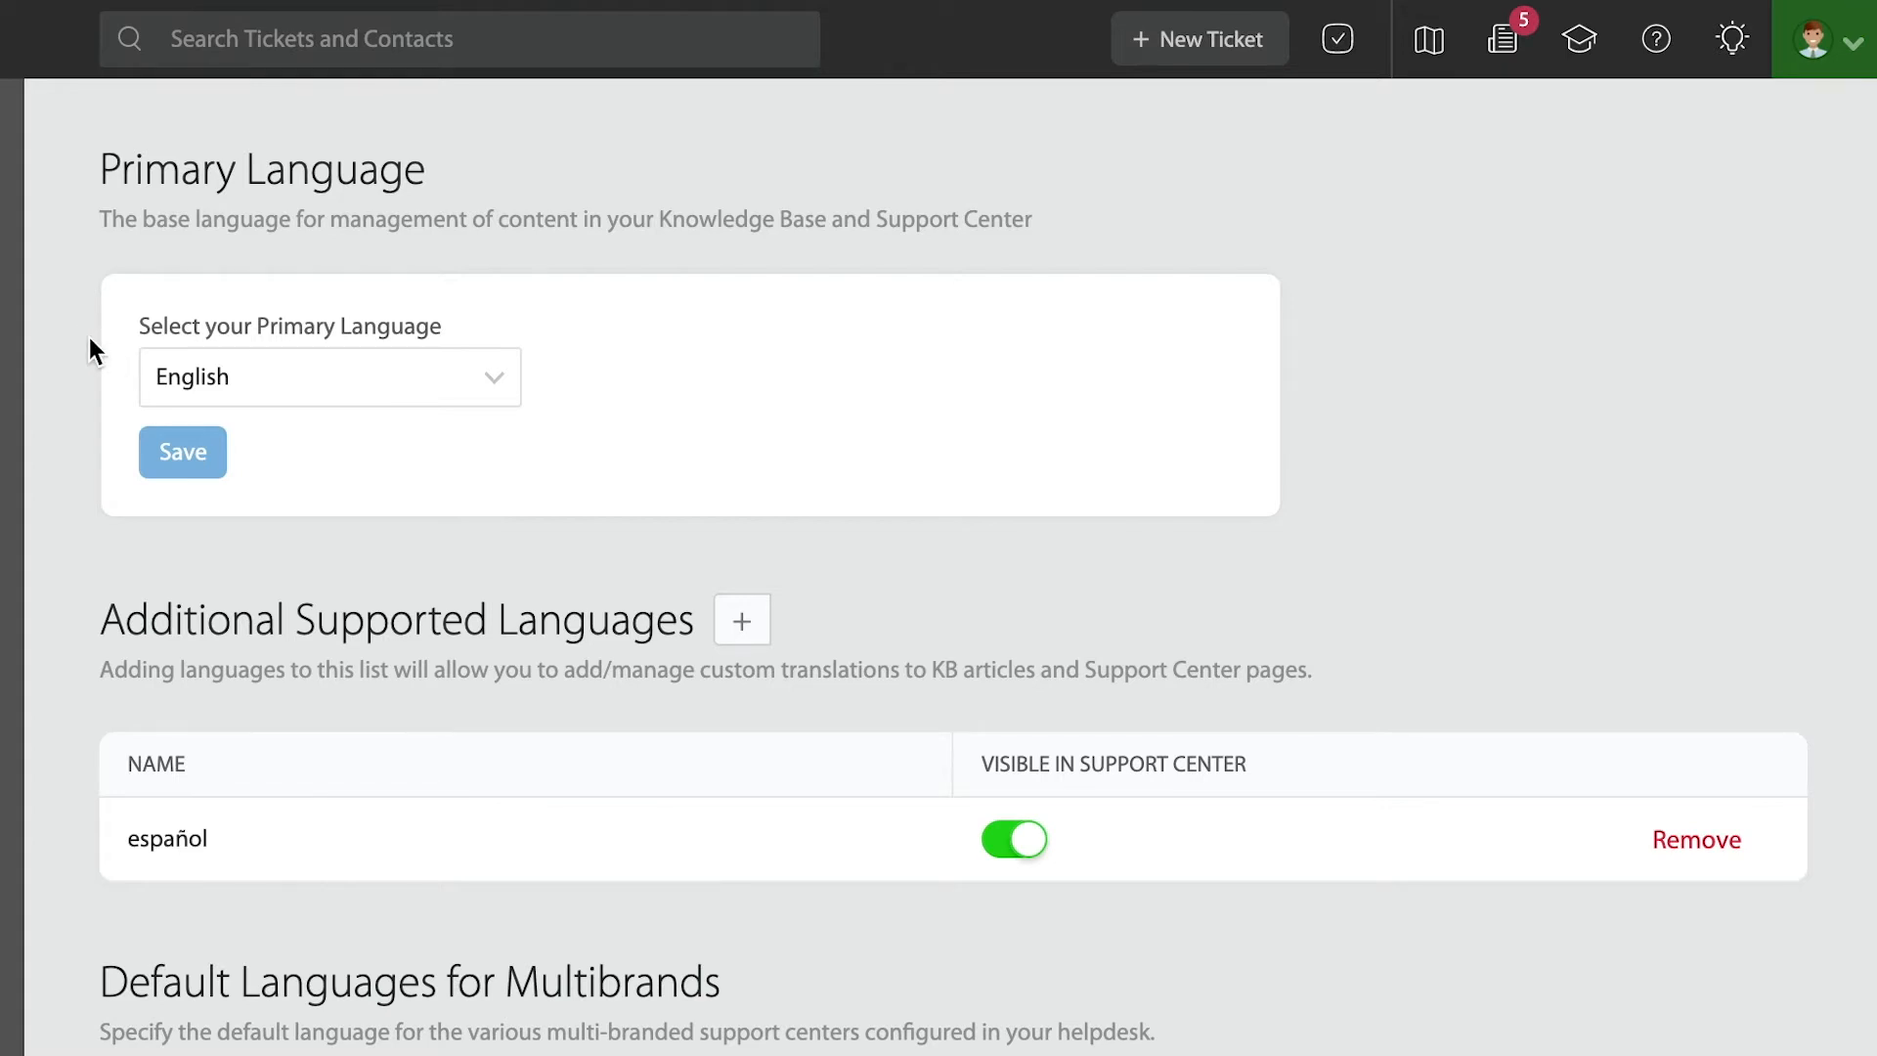
click(508, 389)
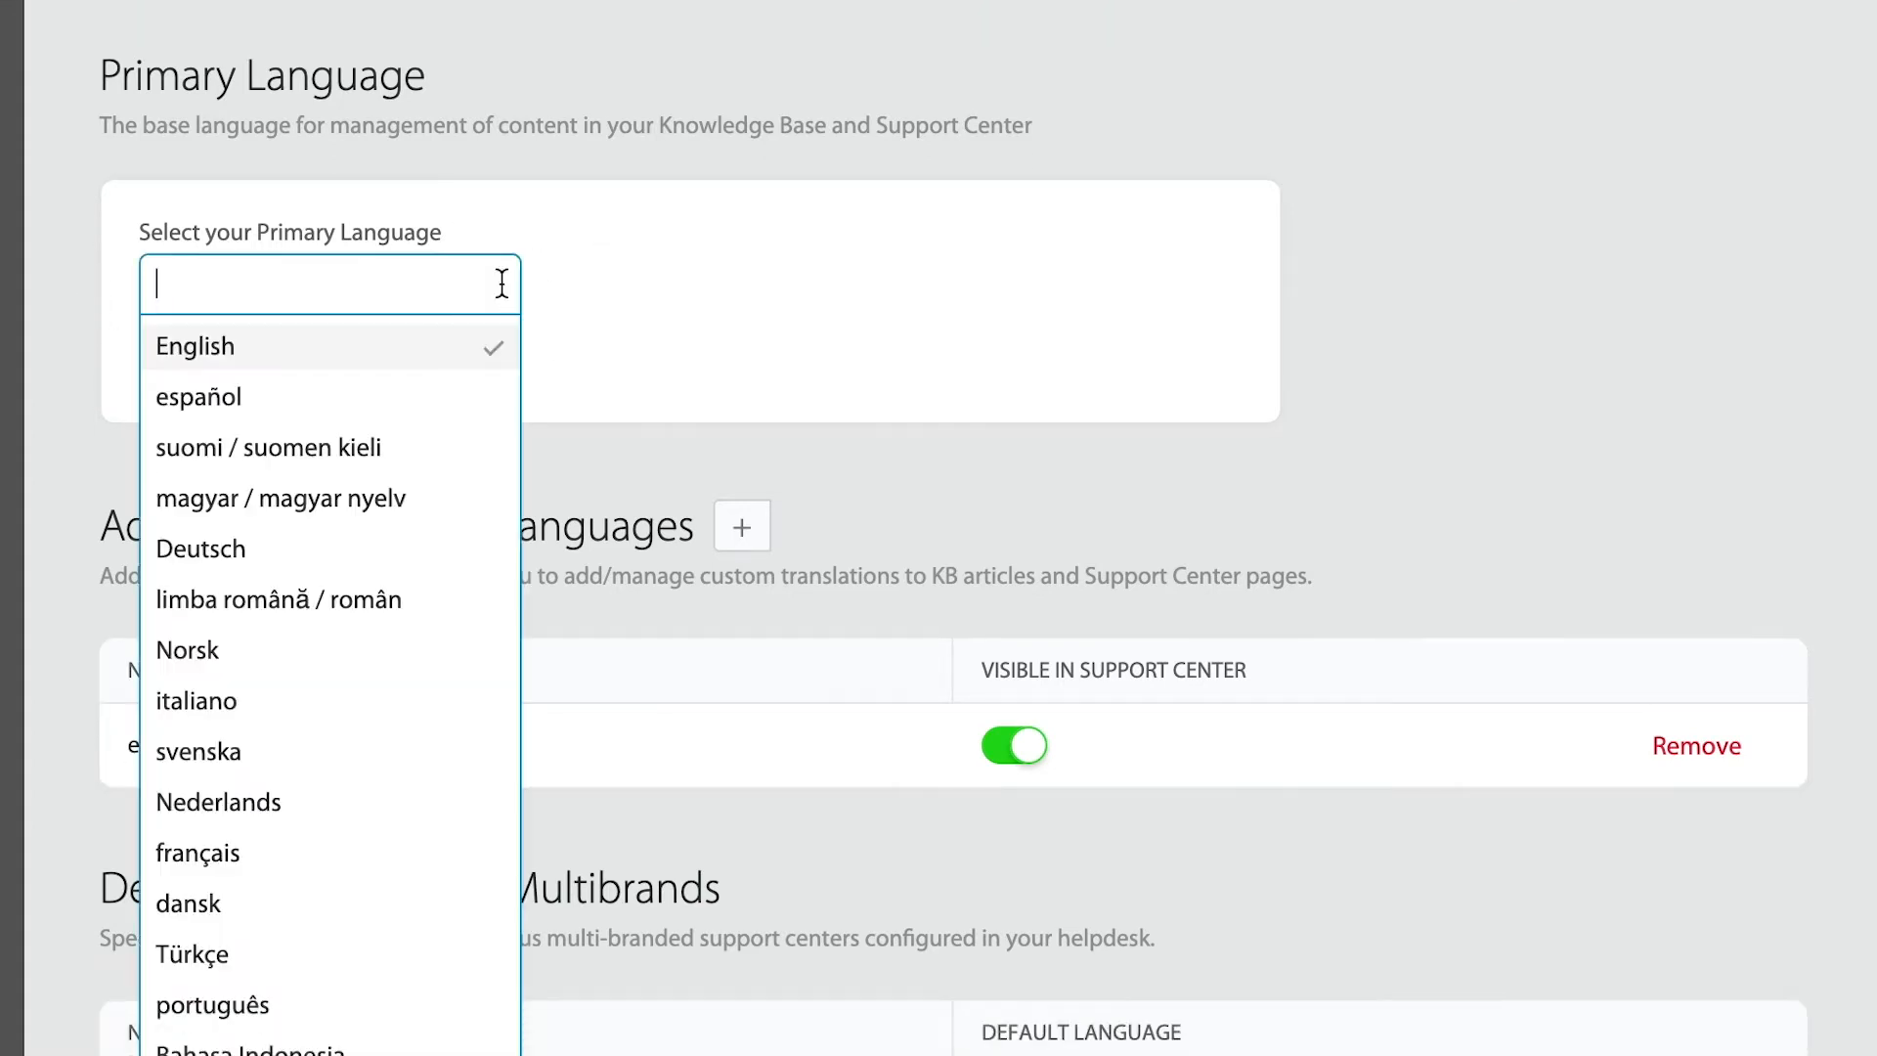
click(586, 264)
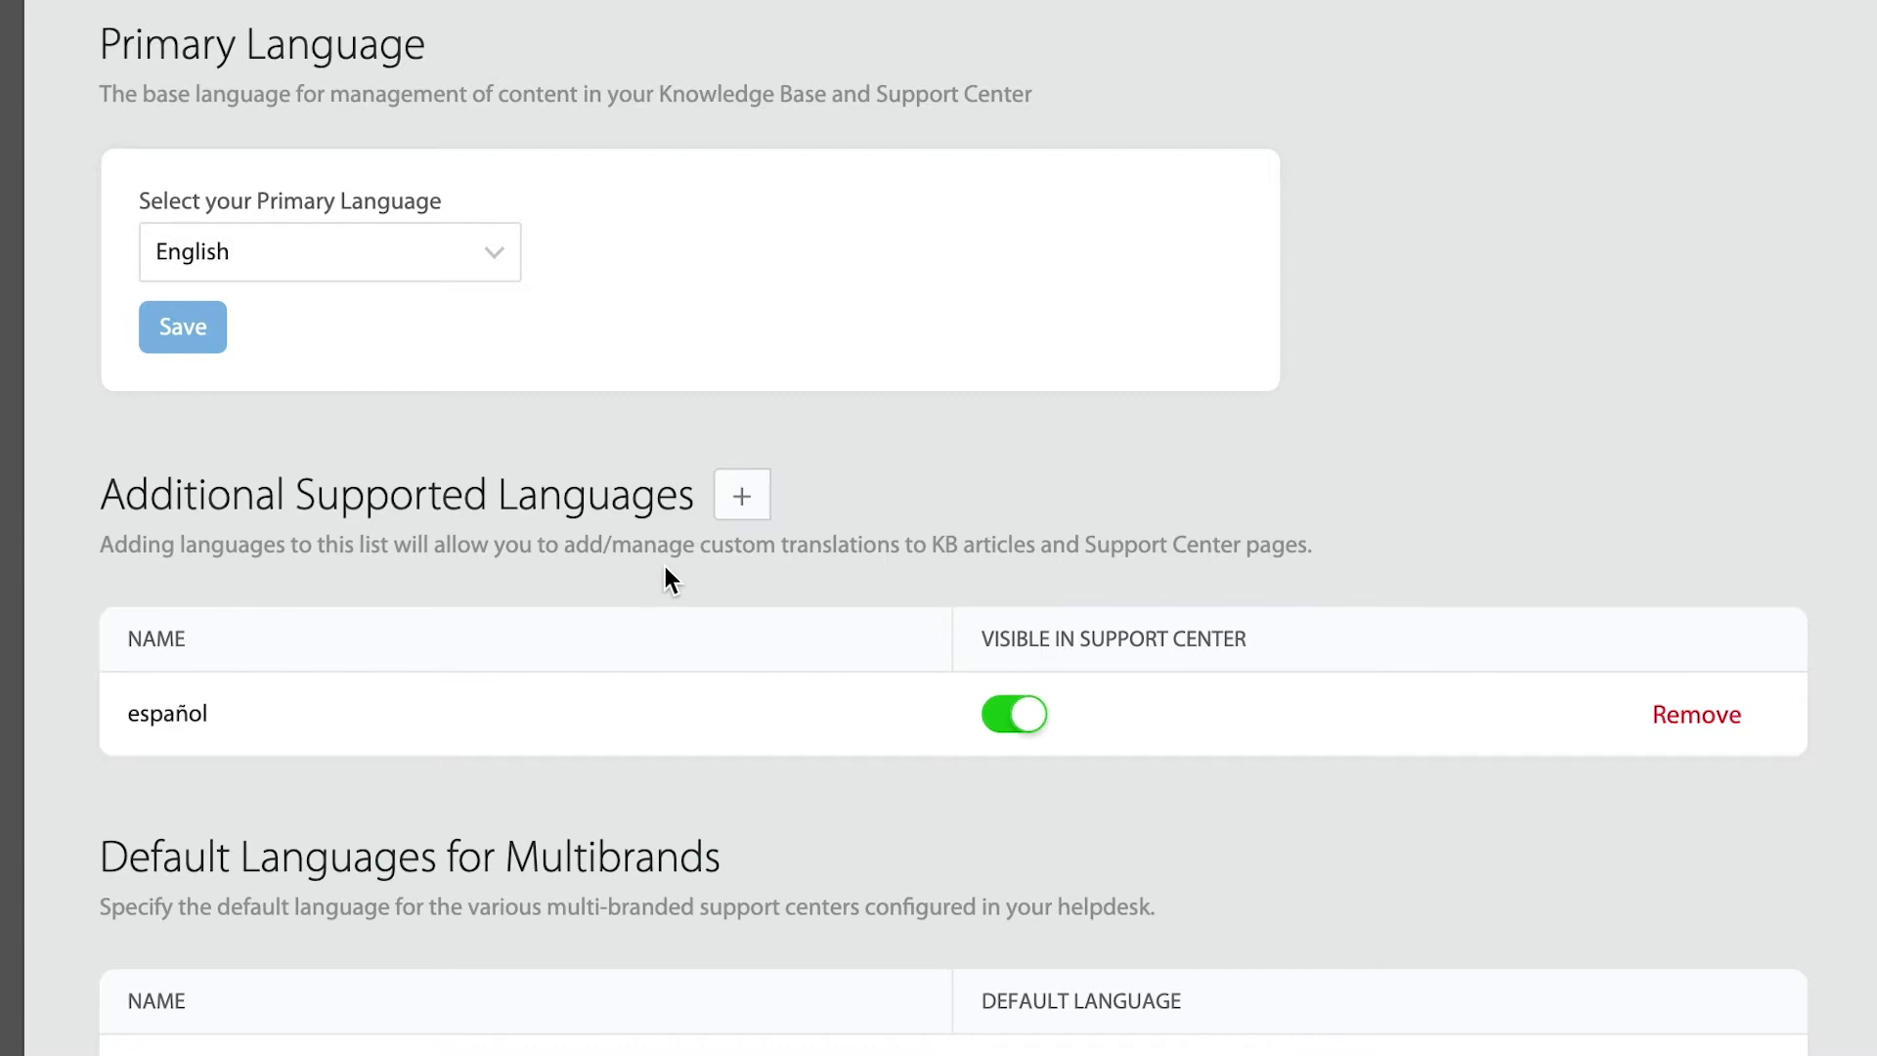
Add français as an additional supported language and make it visible in the support center
click(743, 497)
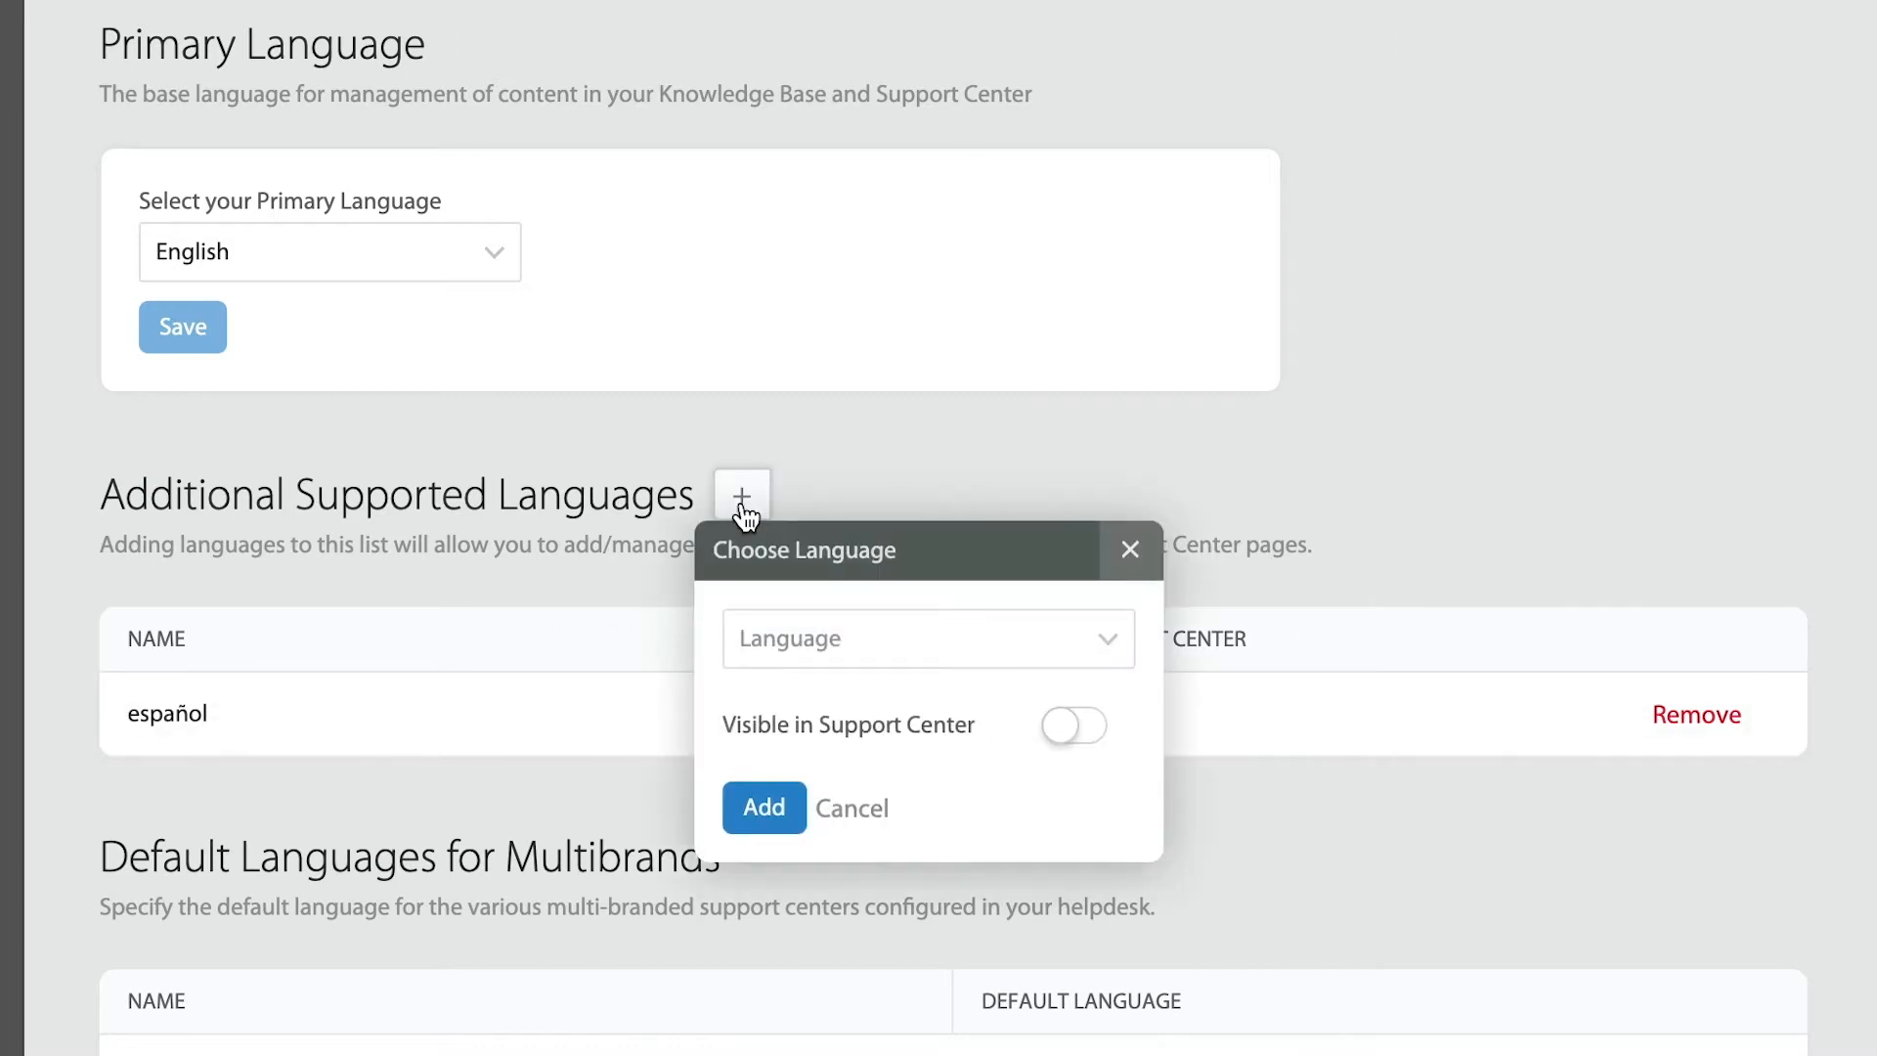
click(781, 638)
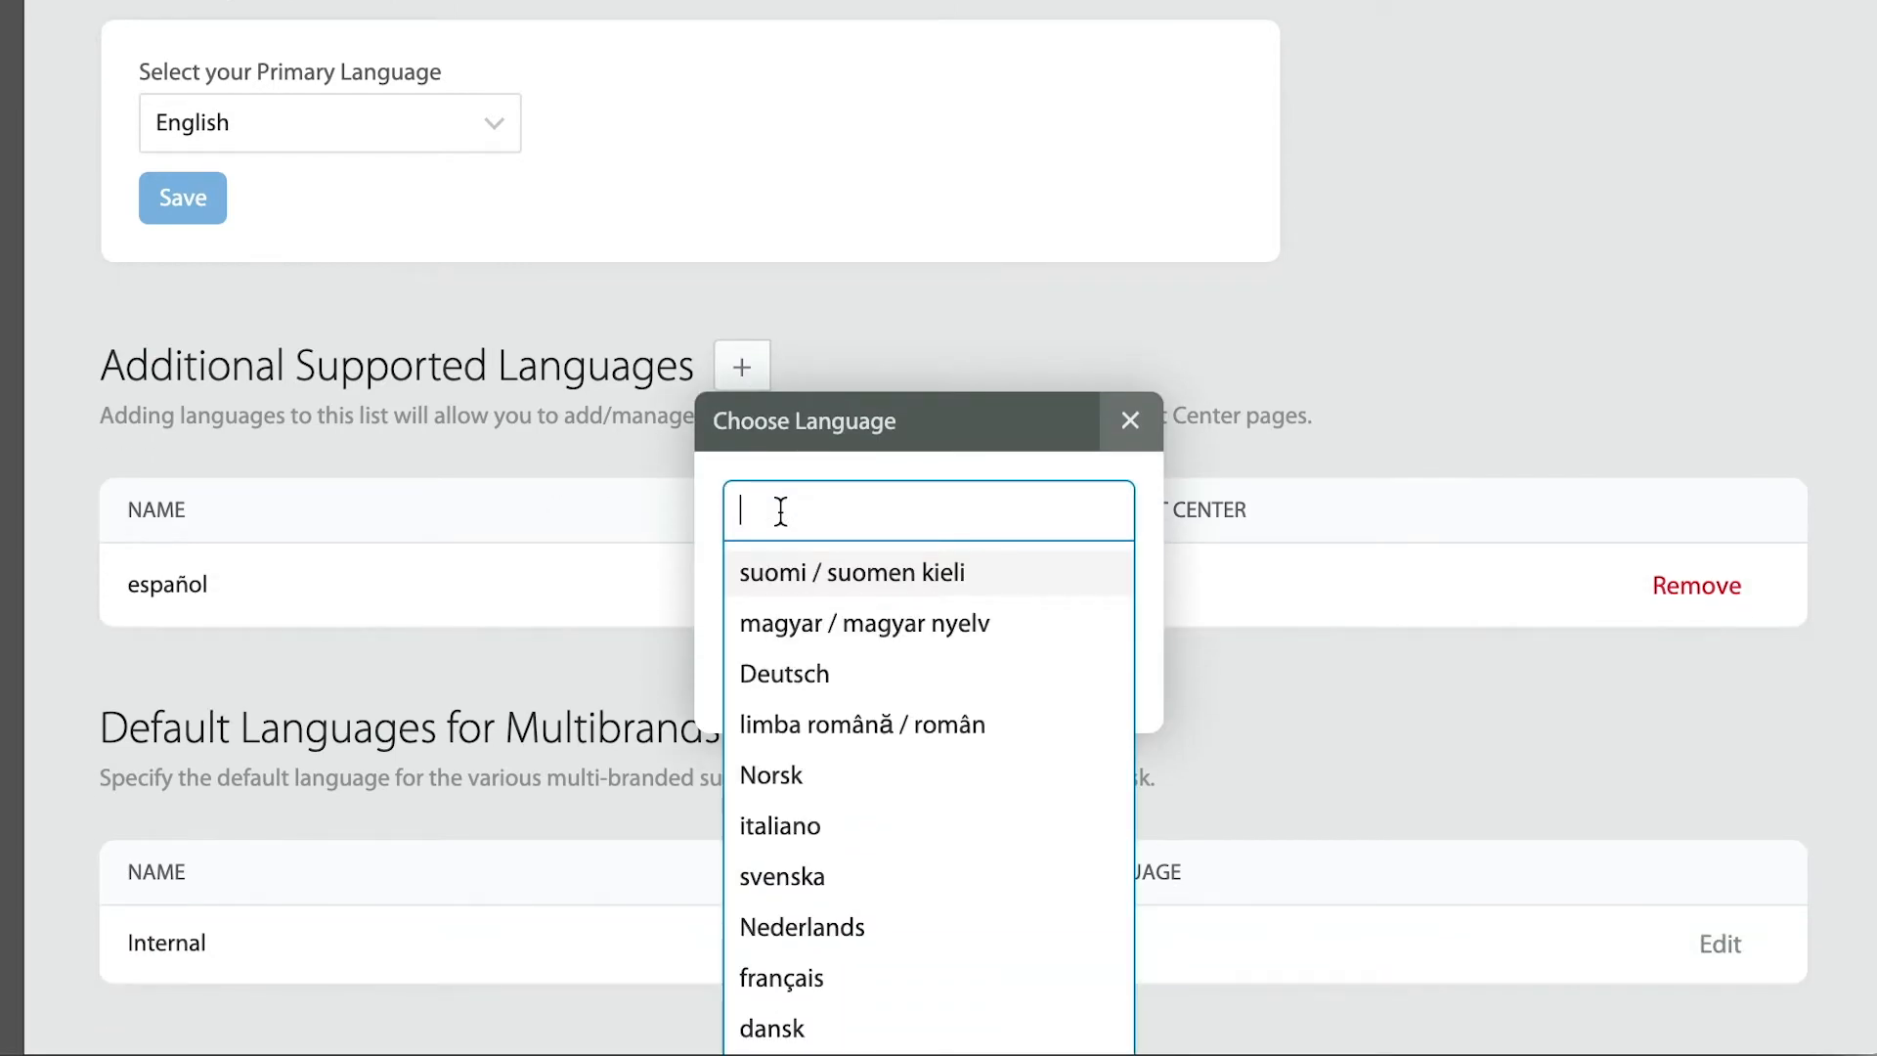
click(797, 980)
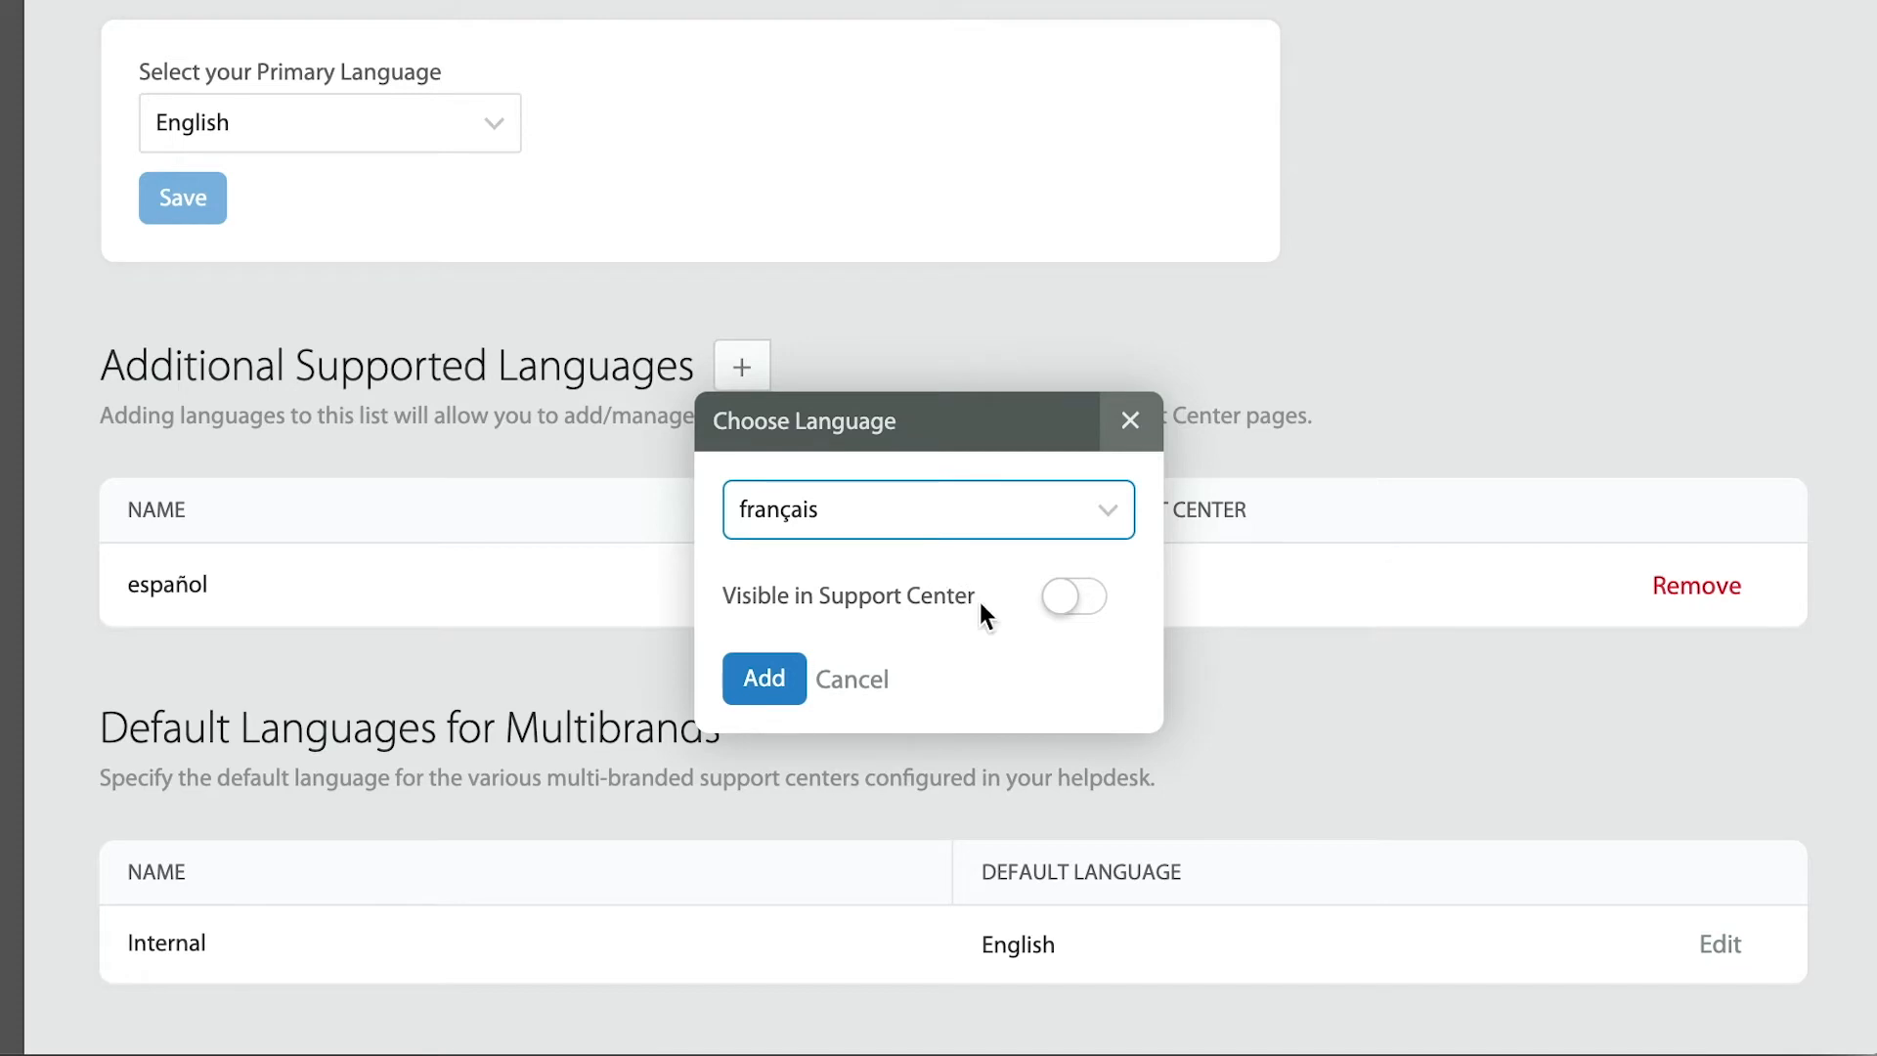
click(1064, 606)
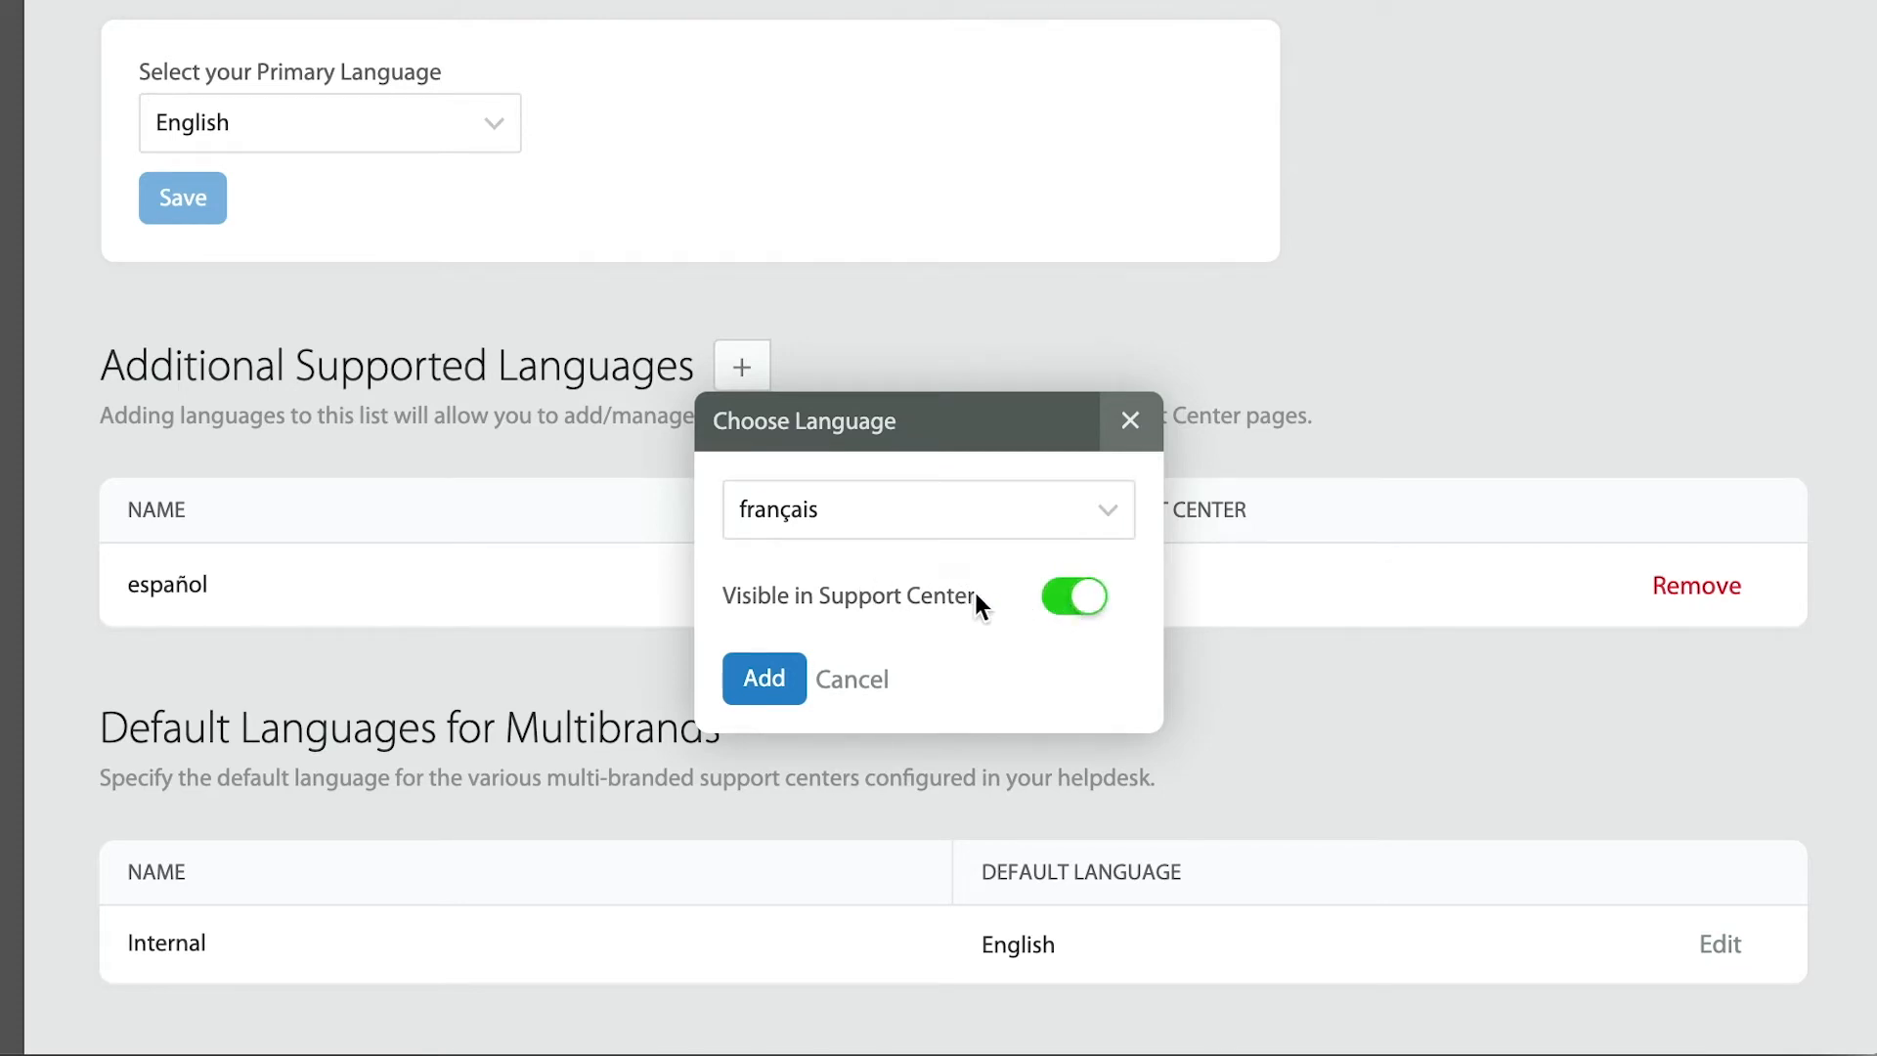
click(765, 678)
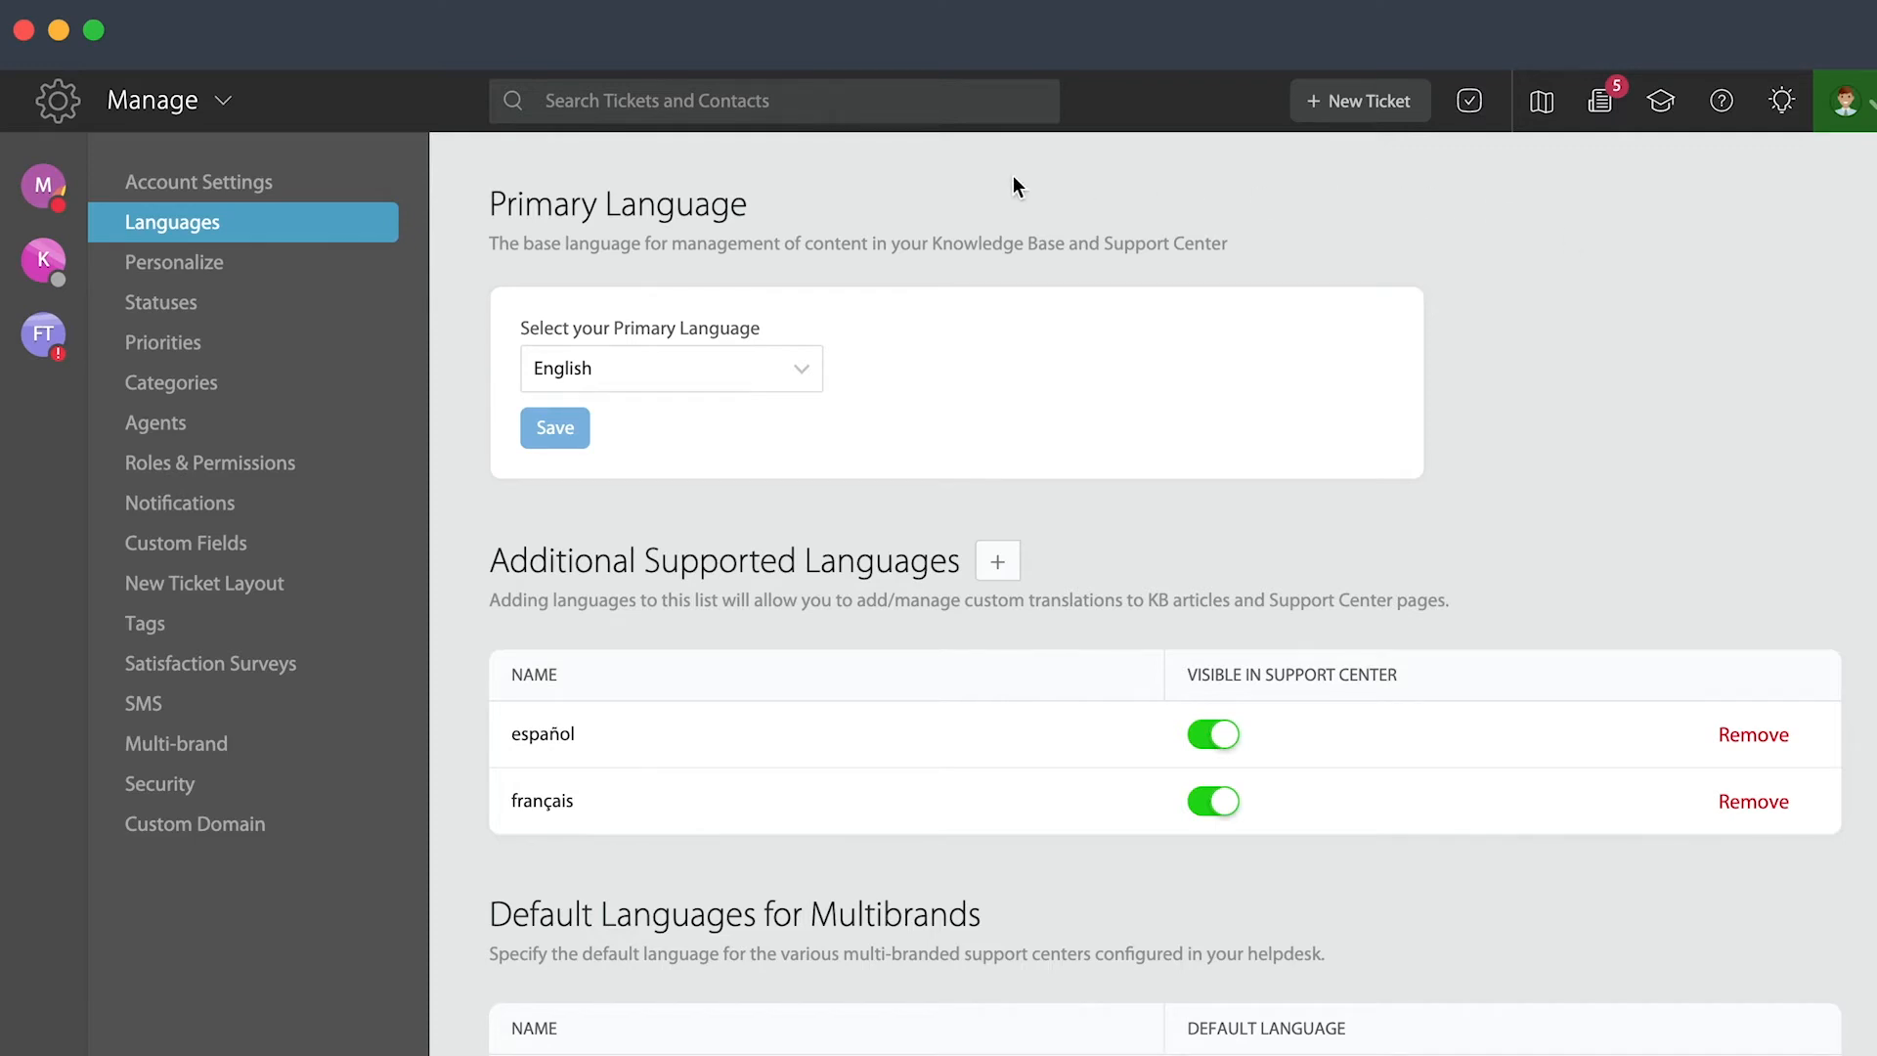
Open the external knowledge base article "Knowledge Base Articles - Embedding Videos"
click(207, 106)
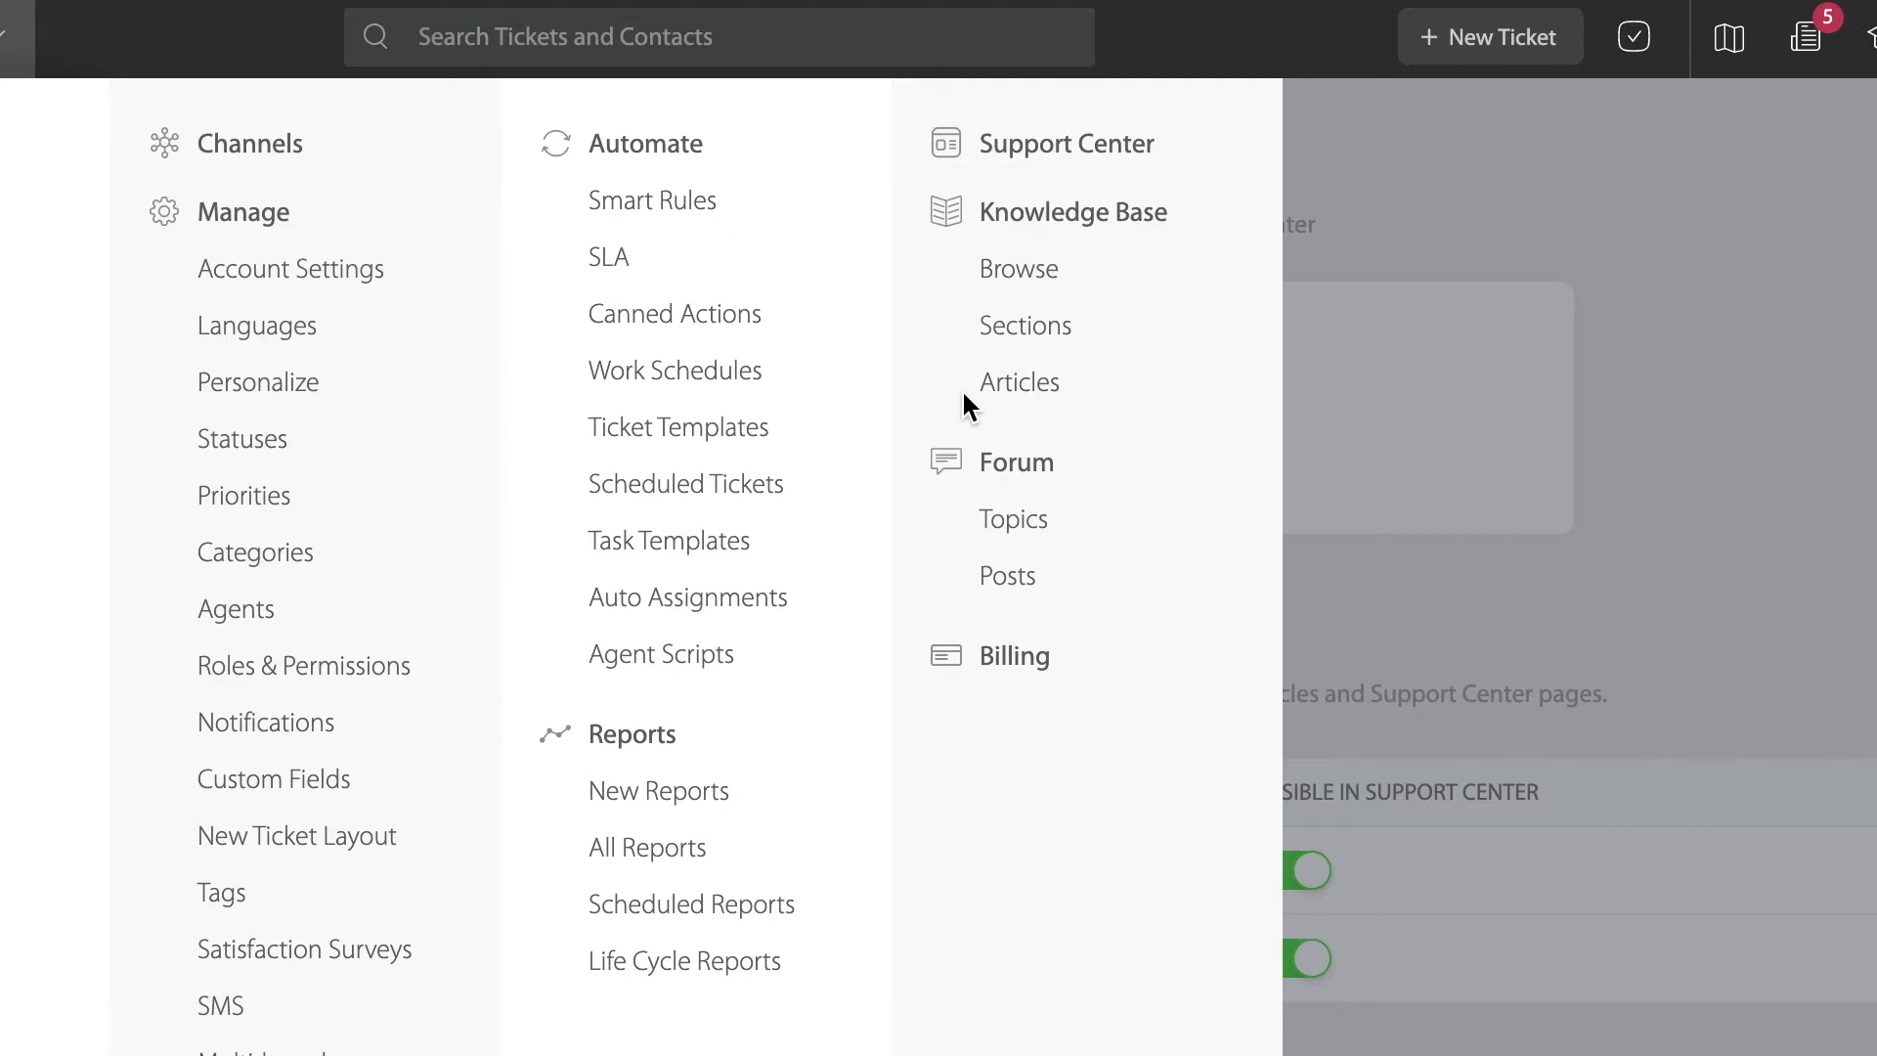
click(1043, 391)
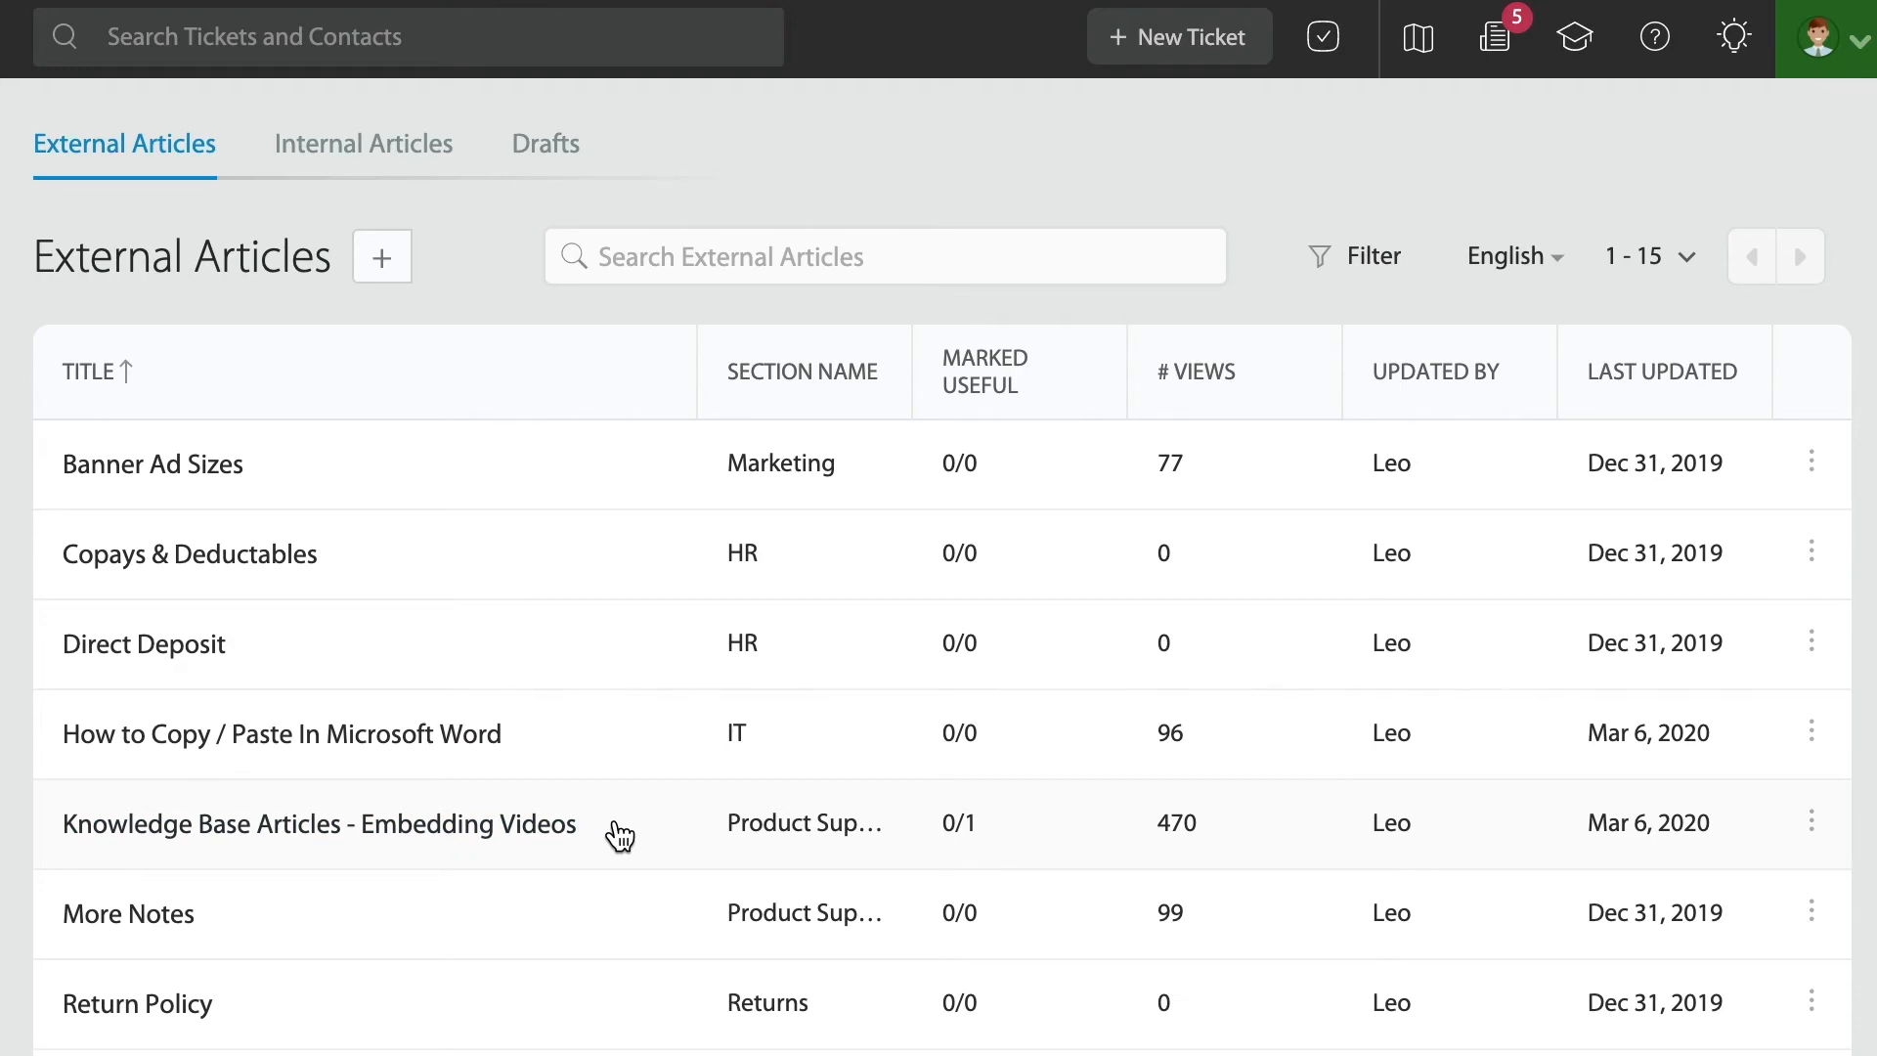
click(532, 821)
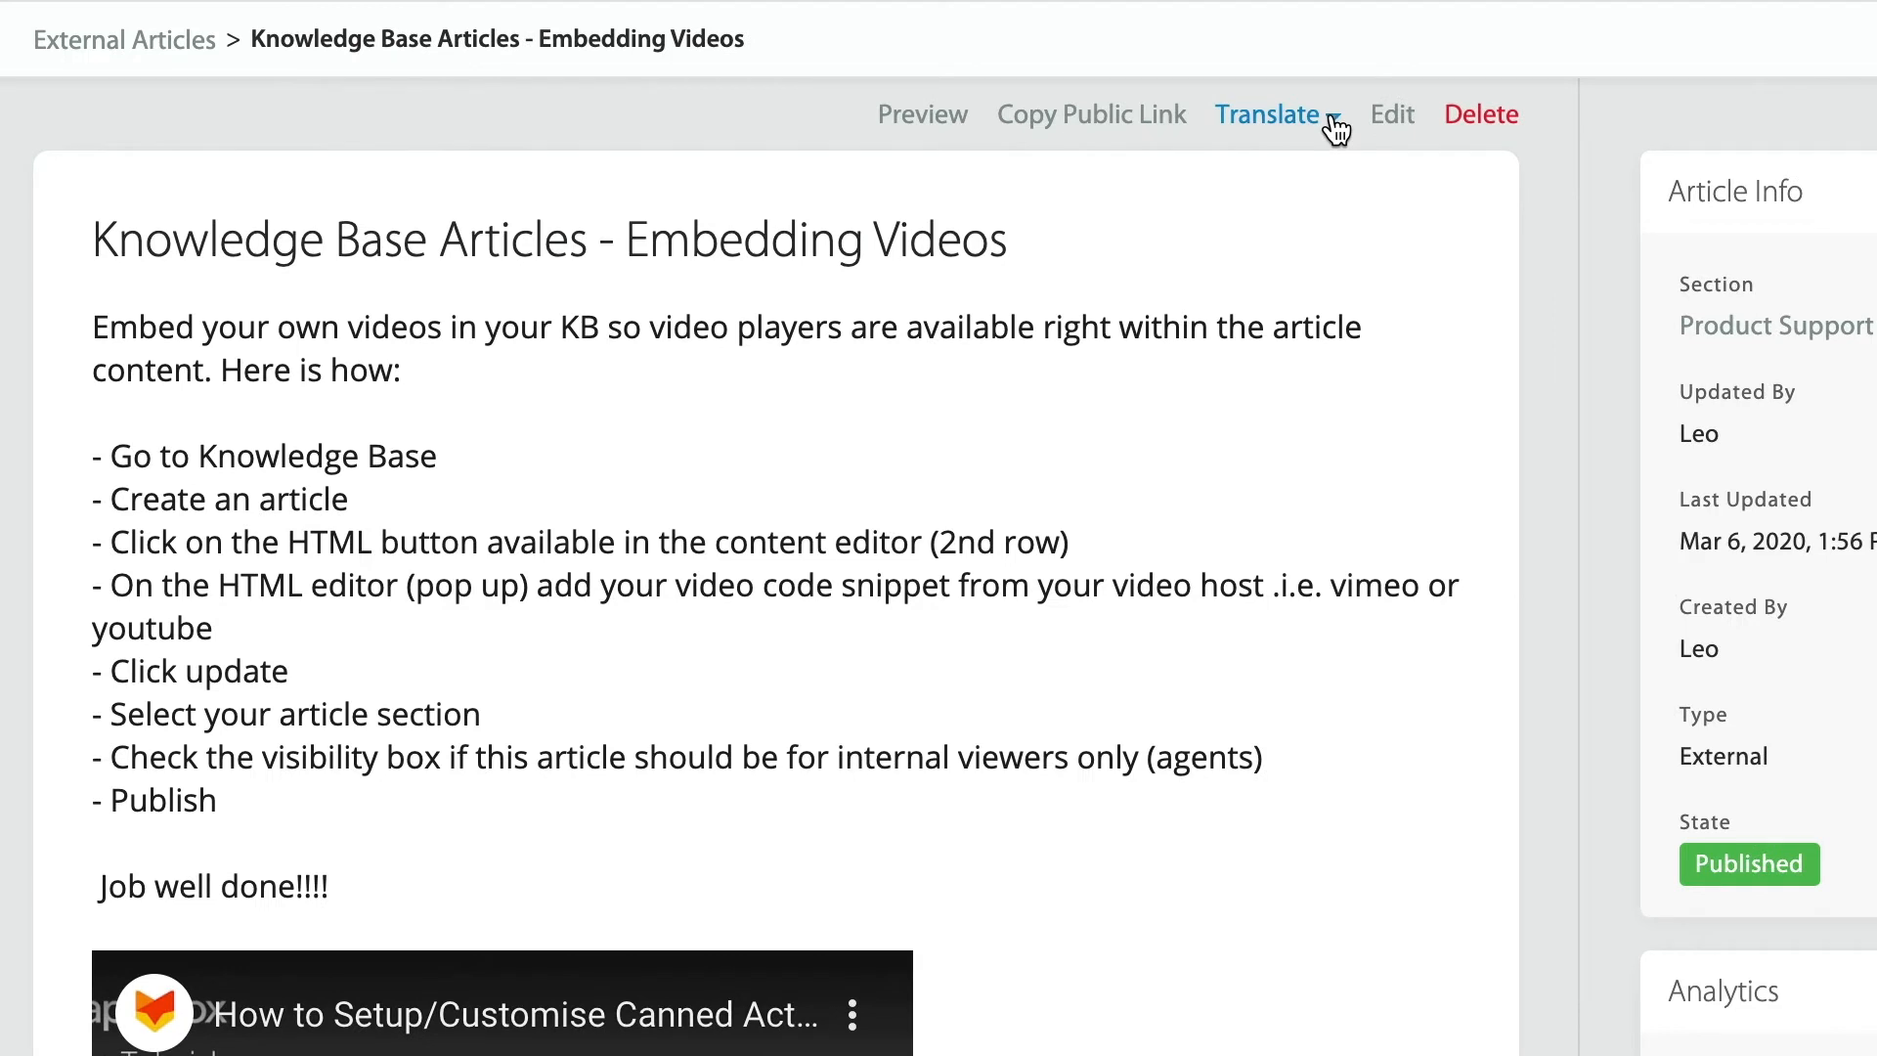
Start a translation of the article's content to español
click(1336, 127)
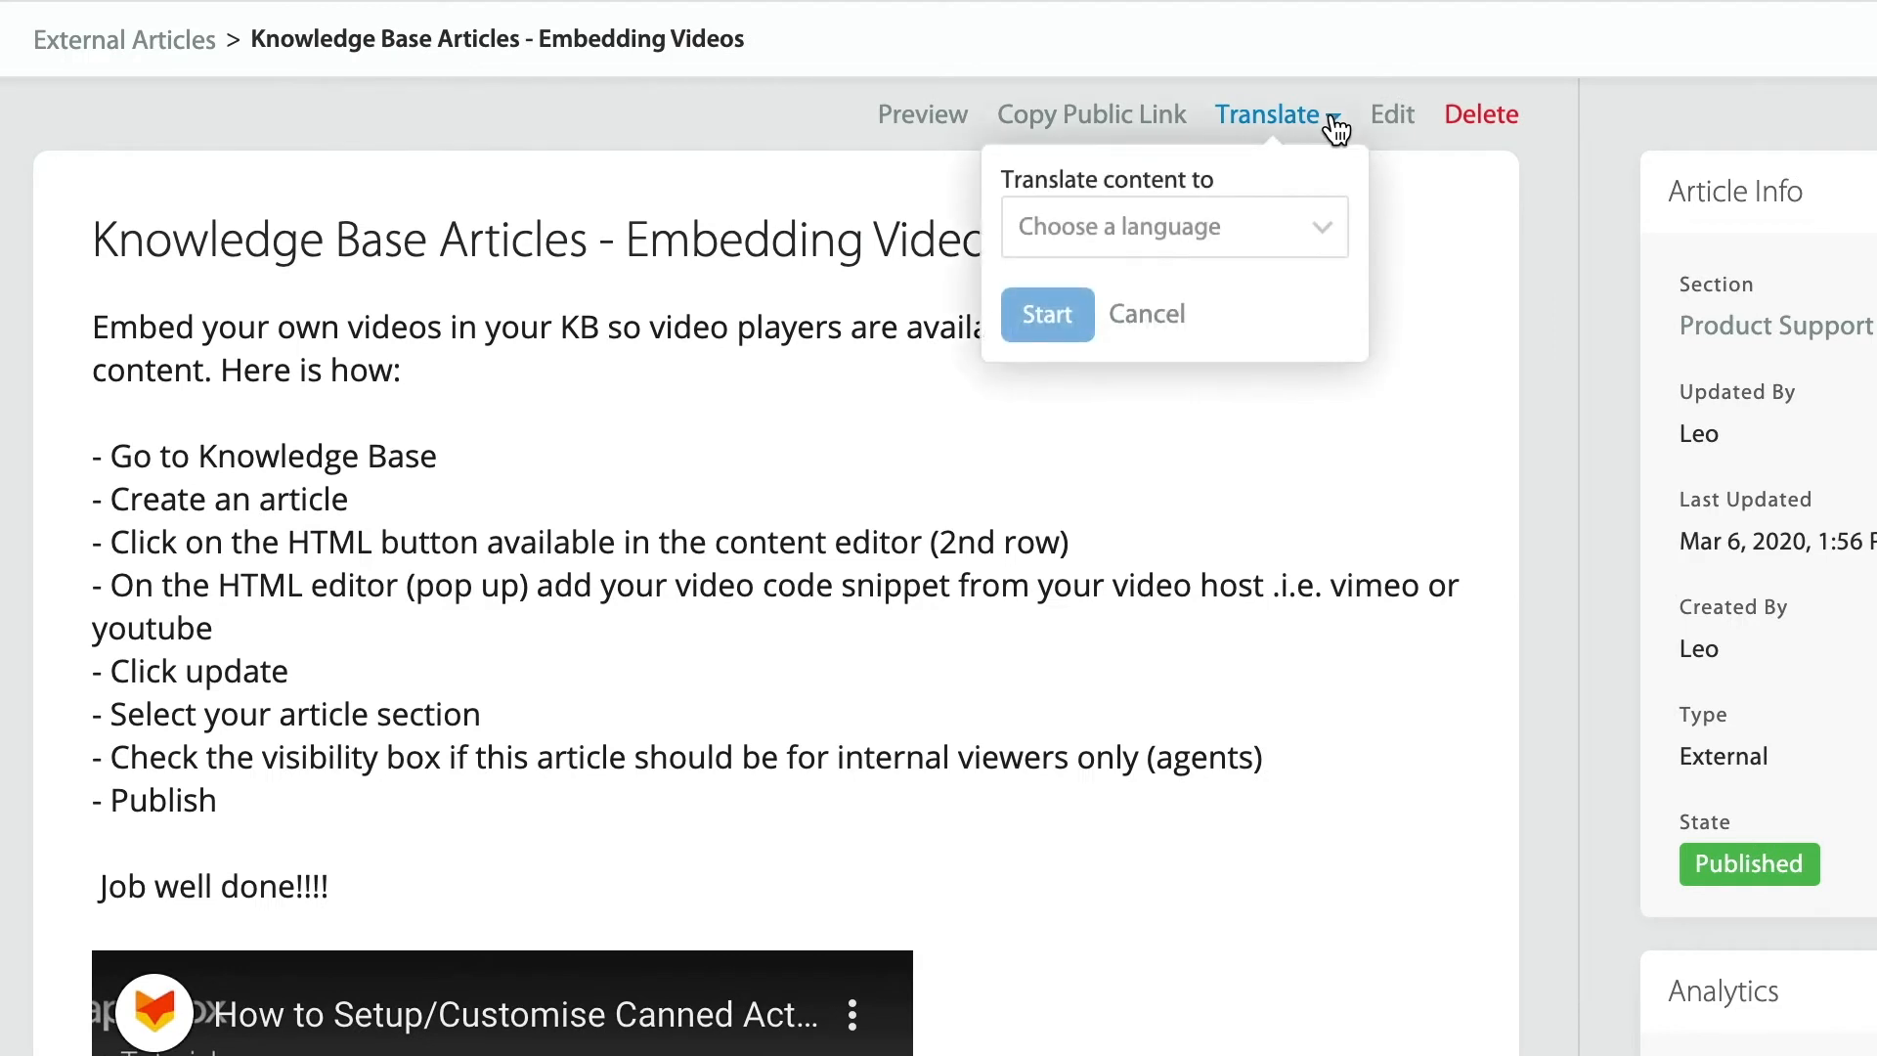
click(1327, 221)
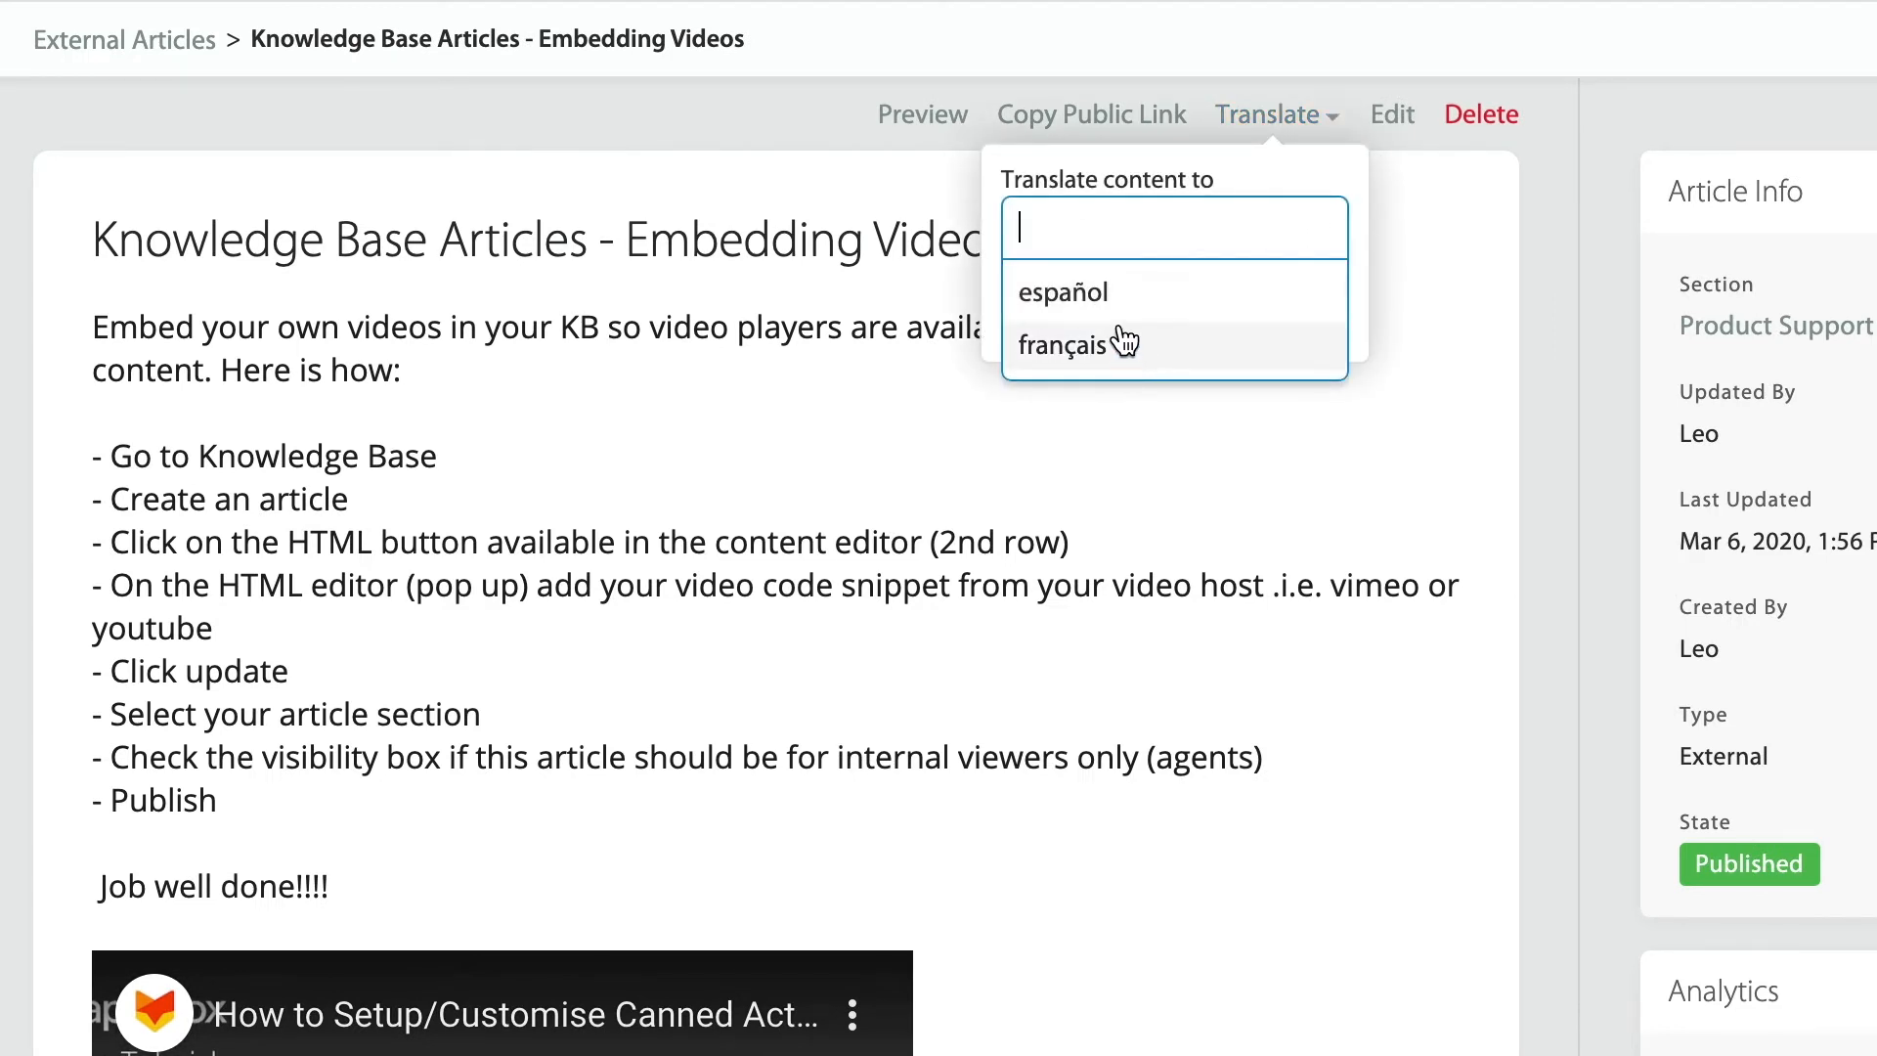
click(1097, 305)
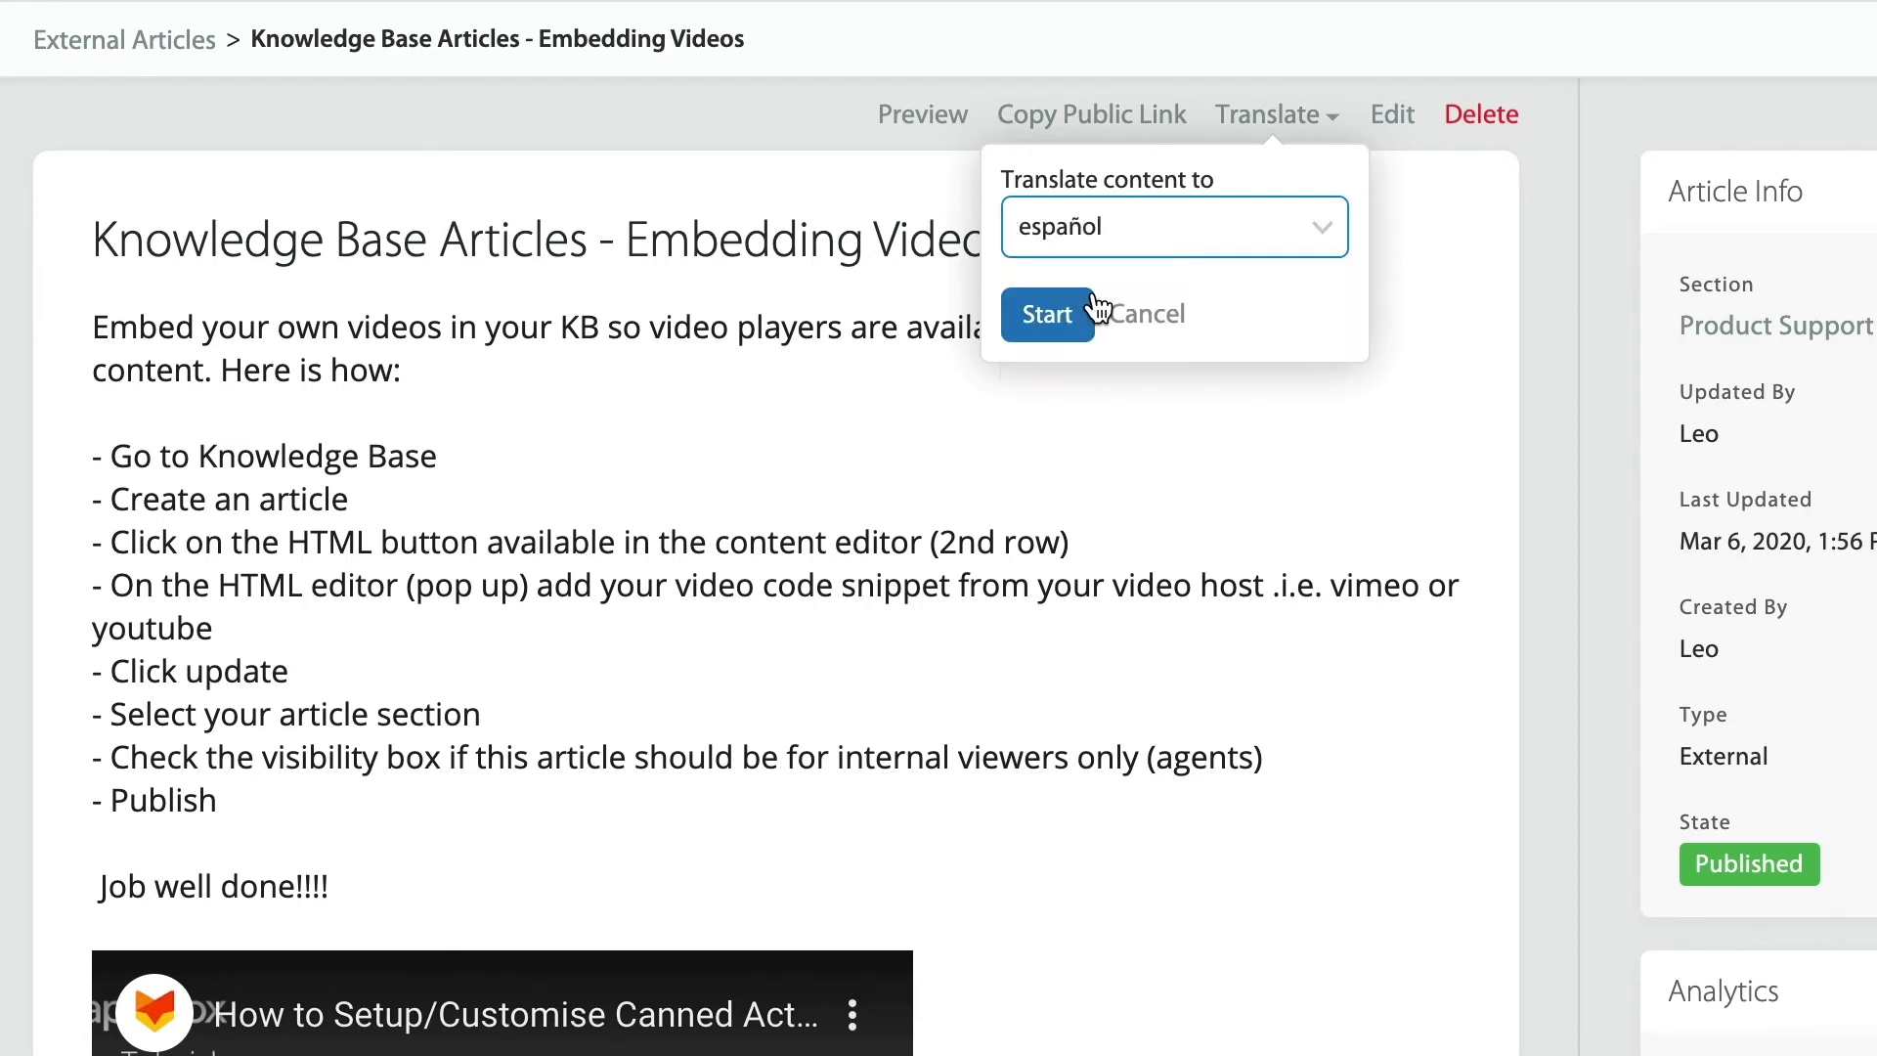
click(1047, 315)
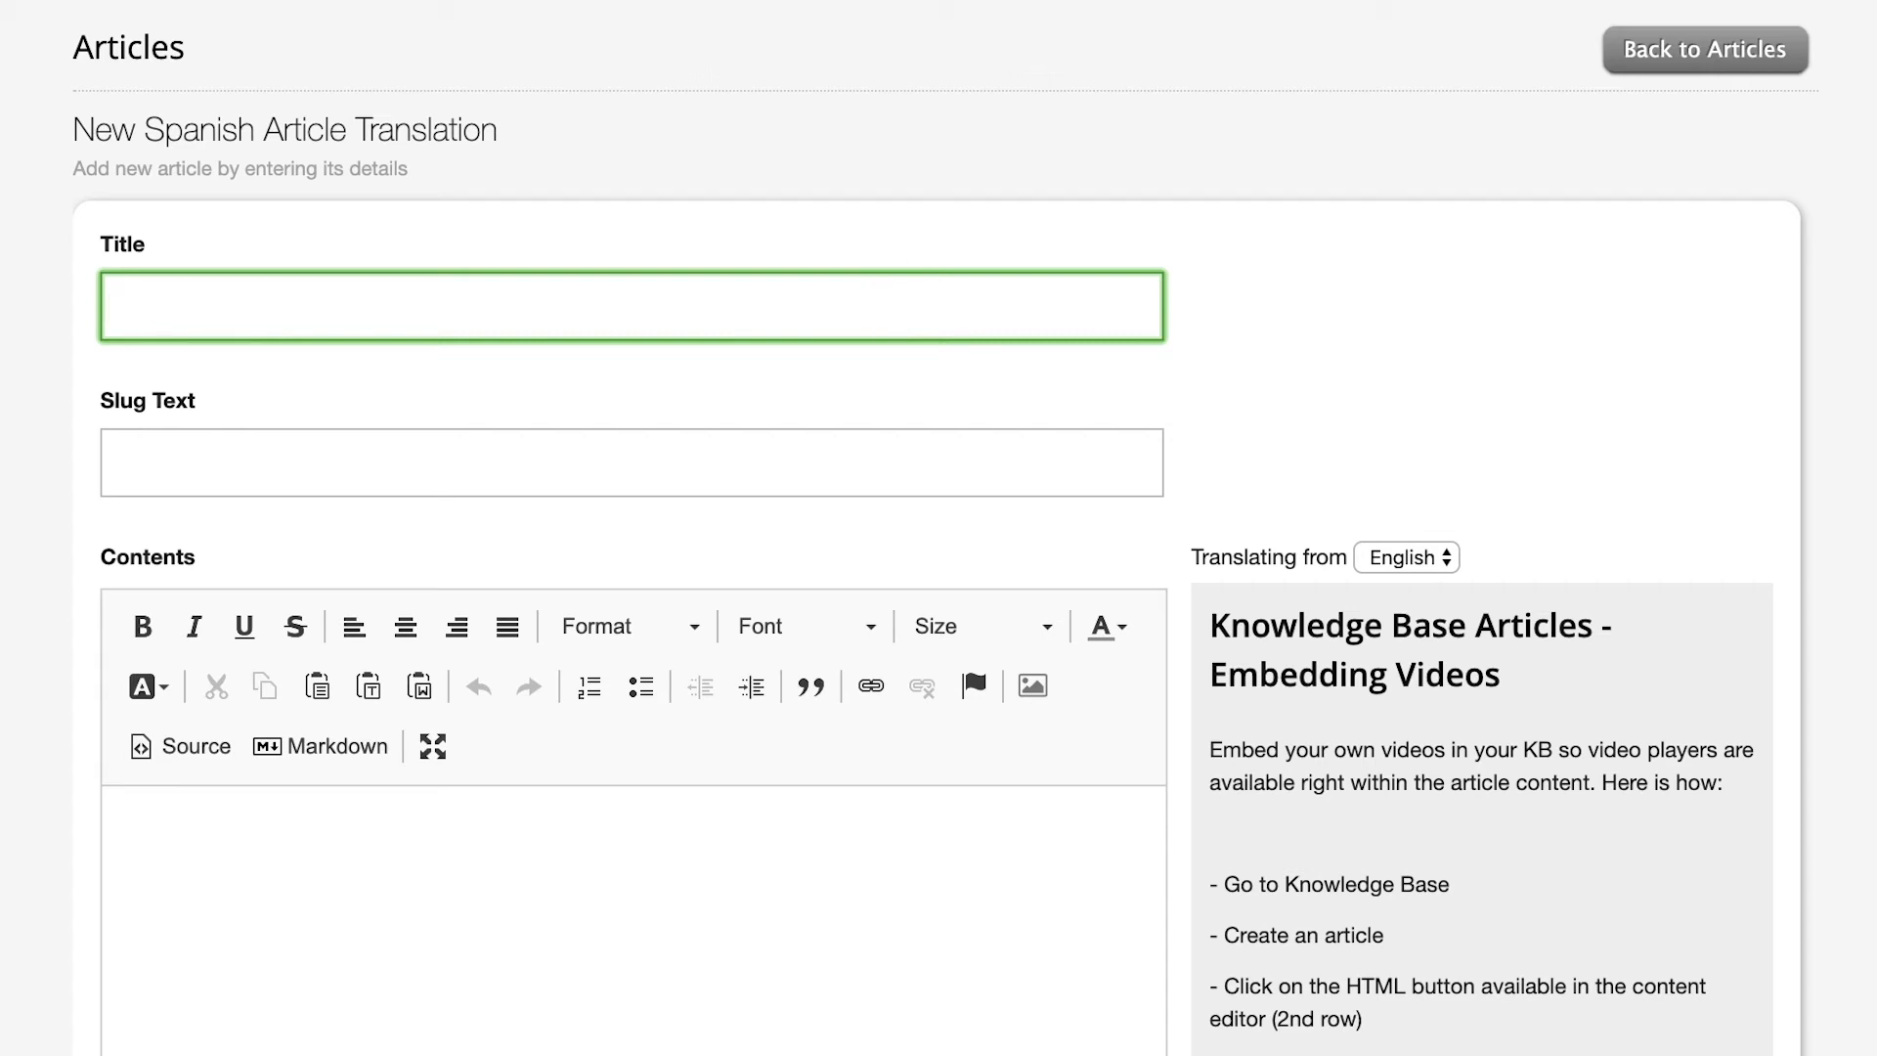
Title the translation "Artículos de la base de conocimiento: incrustación de videos" and fill its contents with the full Spanish text of the article
click(197, 323)
text(Artículos de la base de conocimiento: incrustación de videos)
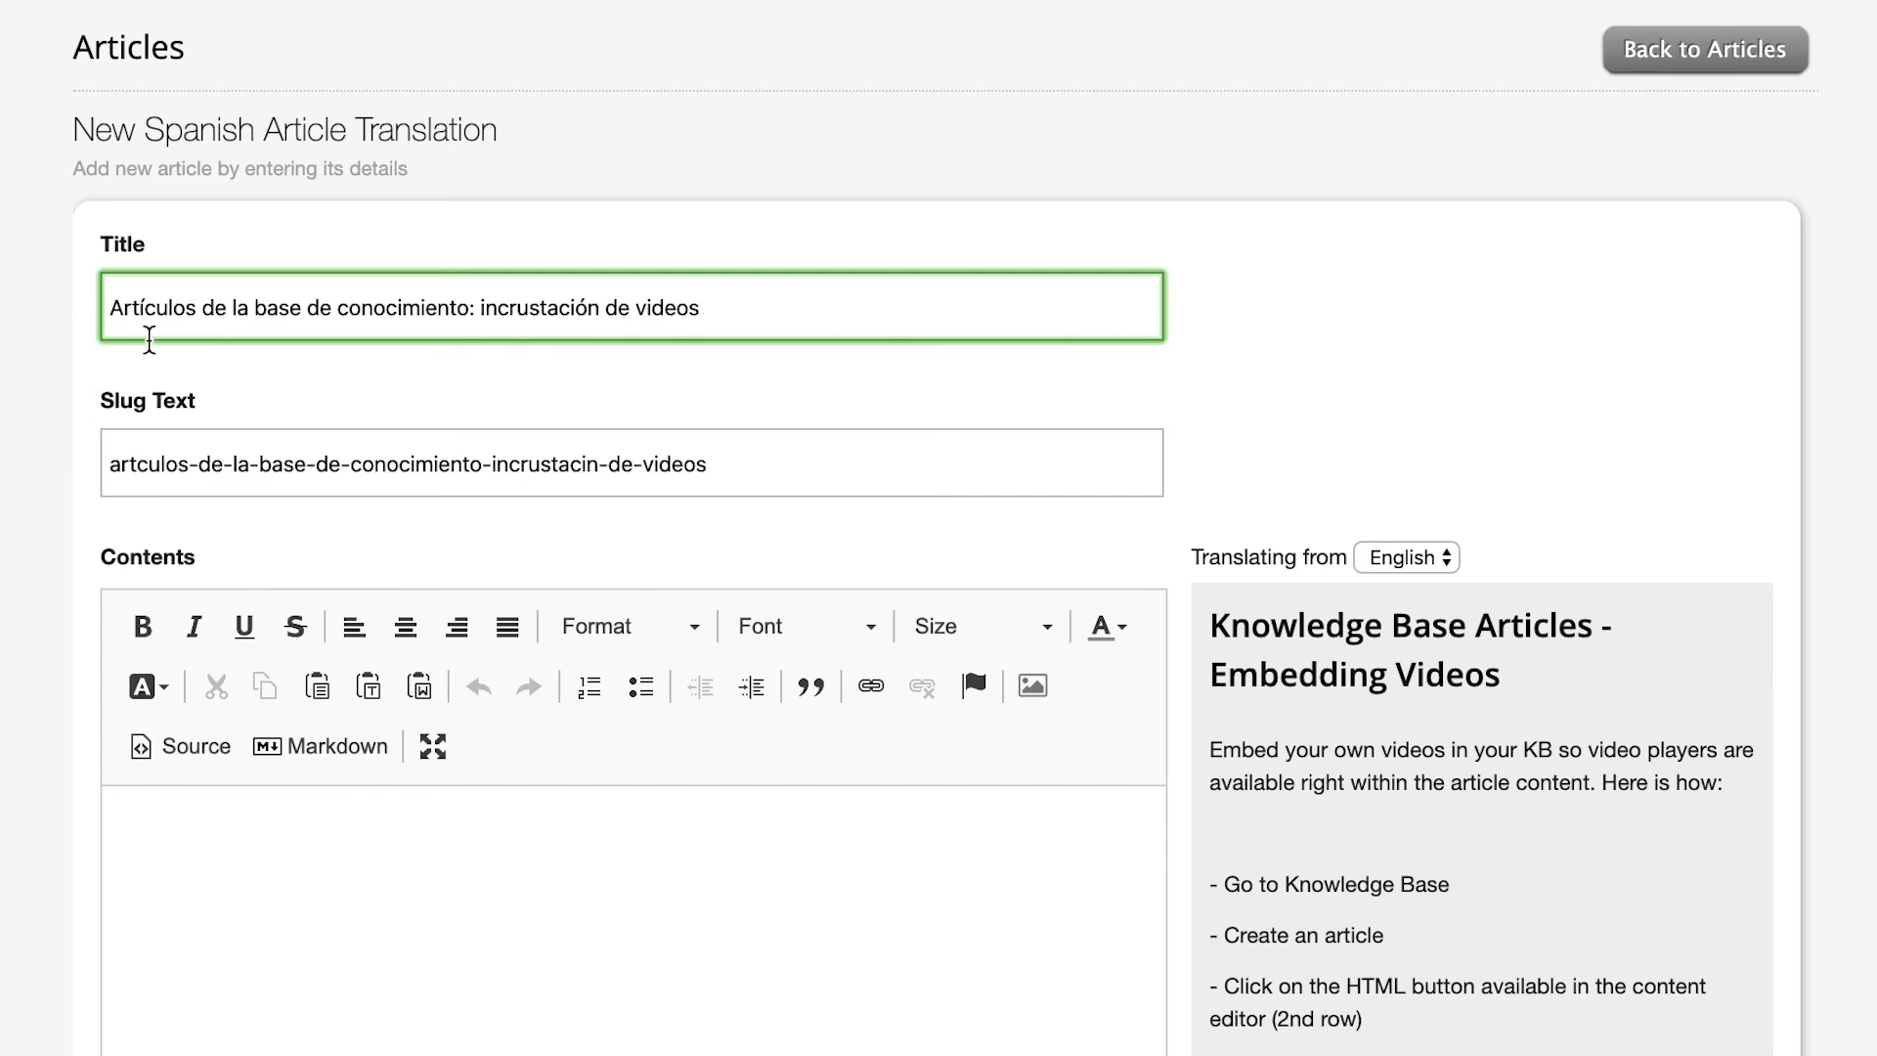
scroll(98, 547, down, 5)
click(227, 459)
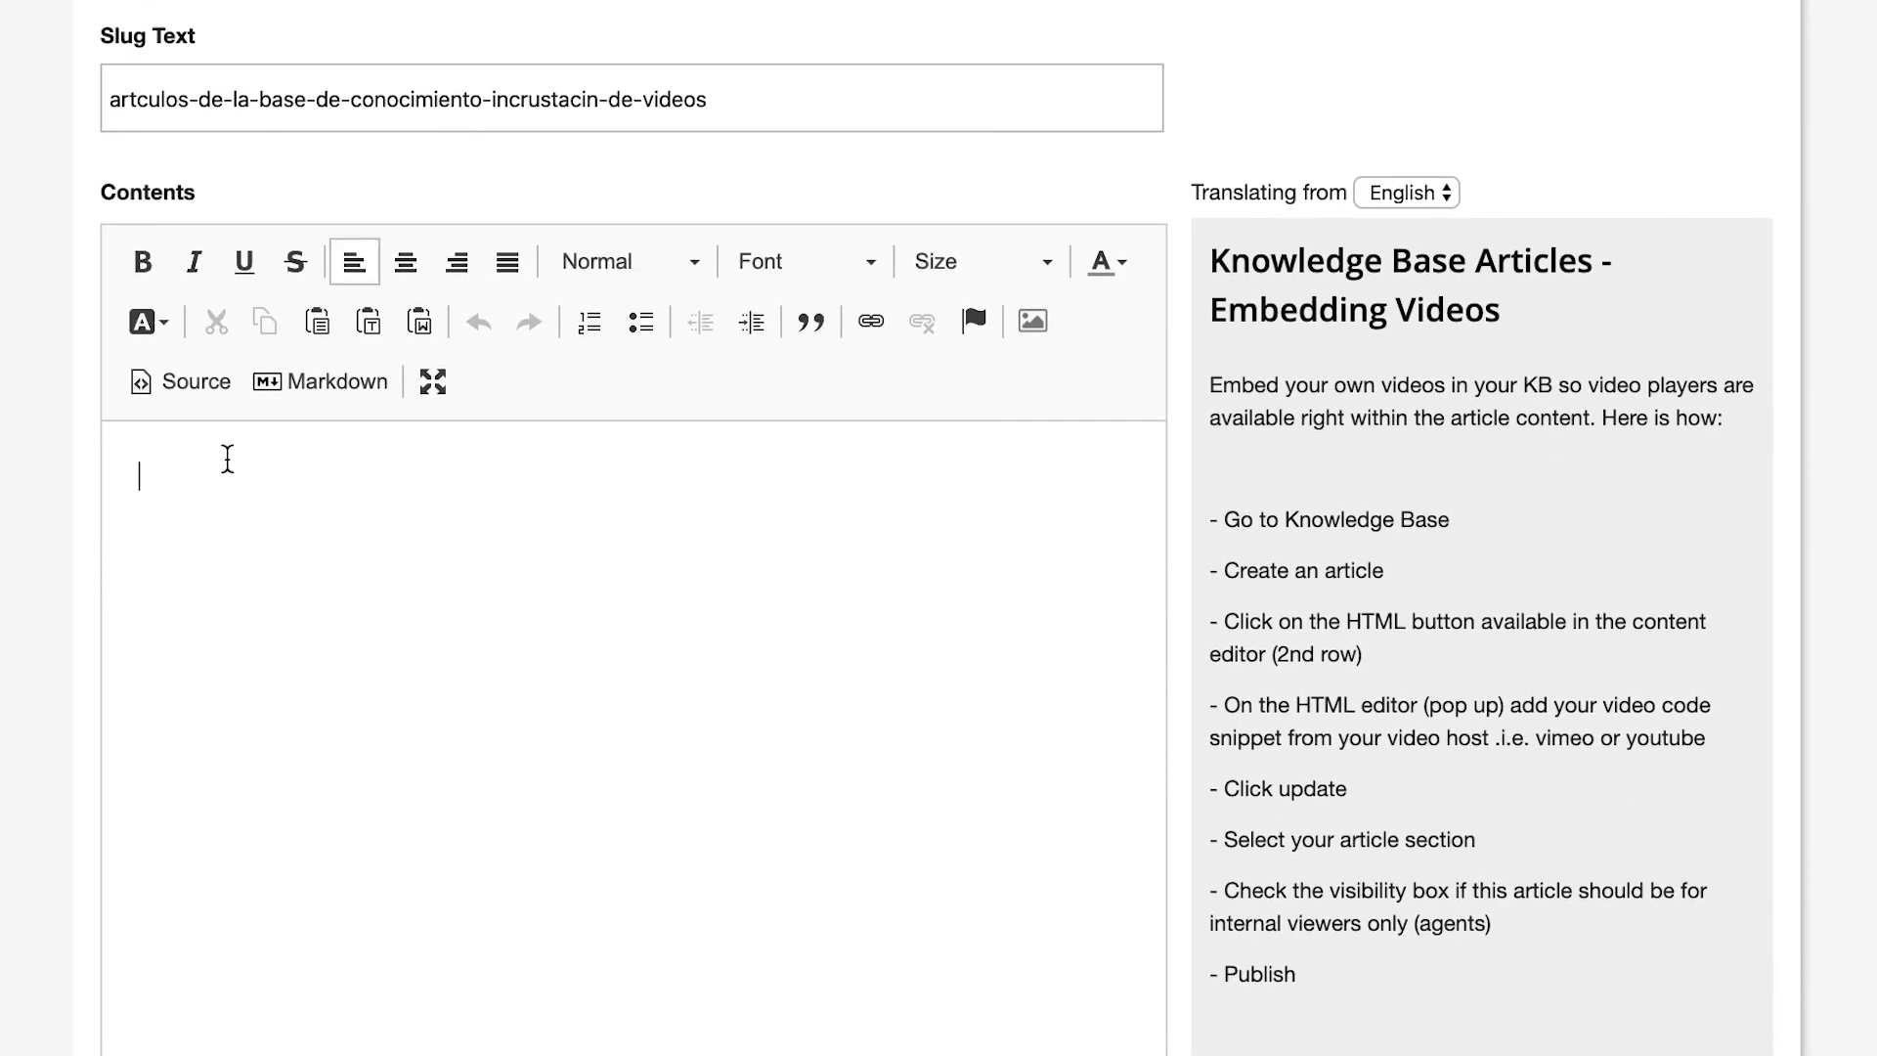
text(Incruste sus propios videos en su KB para que los reproductores de video estén disponibles en el contenido del artículo. Aquí es cómo:  - Ir a la base de conocimiento - Crea un artículo - Haga clic en el botón HTML disponible en el editor de contenido (segunda fila) - En el editor HTML (emergente), agregue el fragmento de código de video de su host de video. vimeo o youtube - Haga clic en actualizar - Seleccione la sección de su artículo - Marque la casilla de visibilidad si este artículo debe ser solo para espectadores internos (agentes) - Publicar  ¡¡¡¡Trabajo bien hecho!!!!)
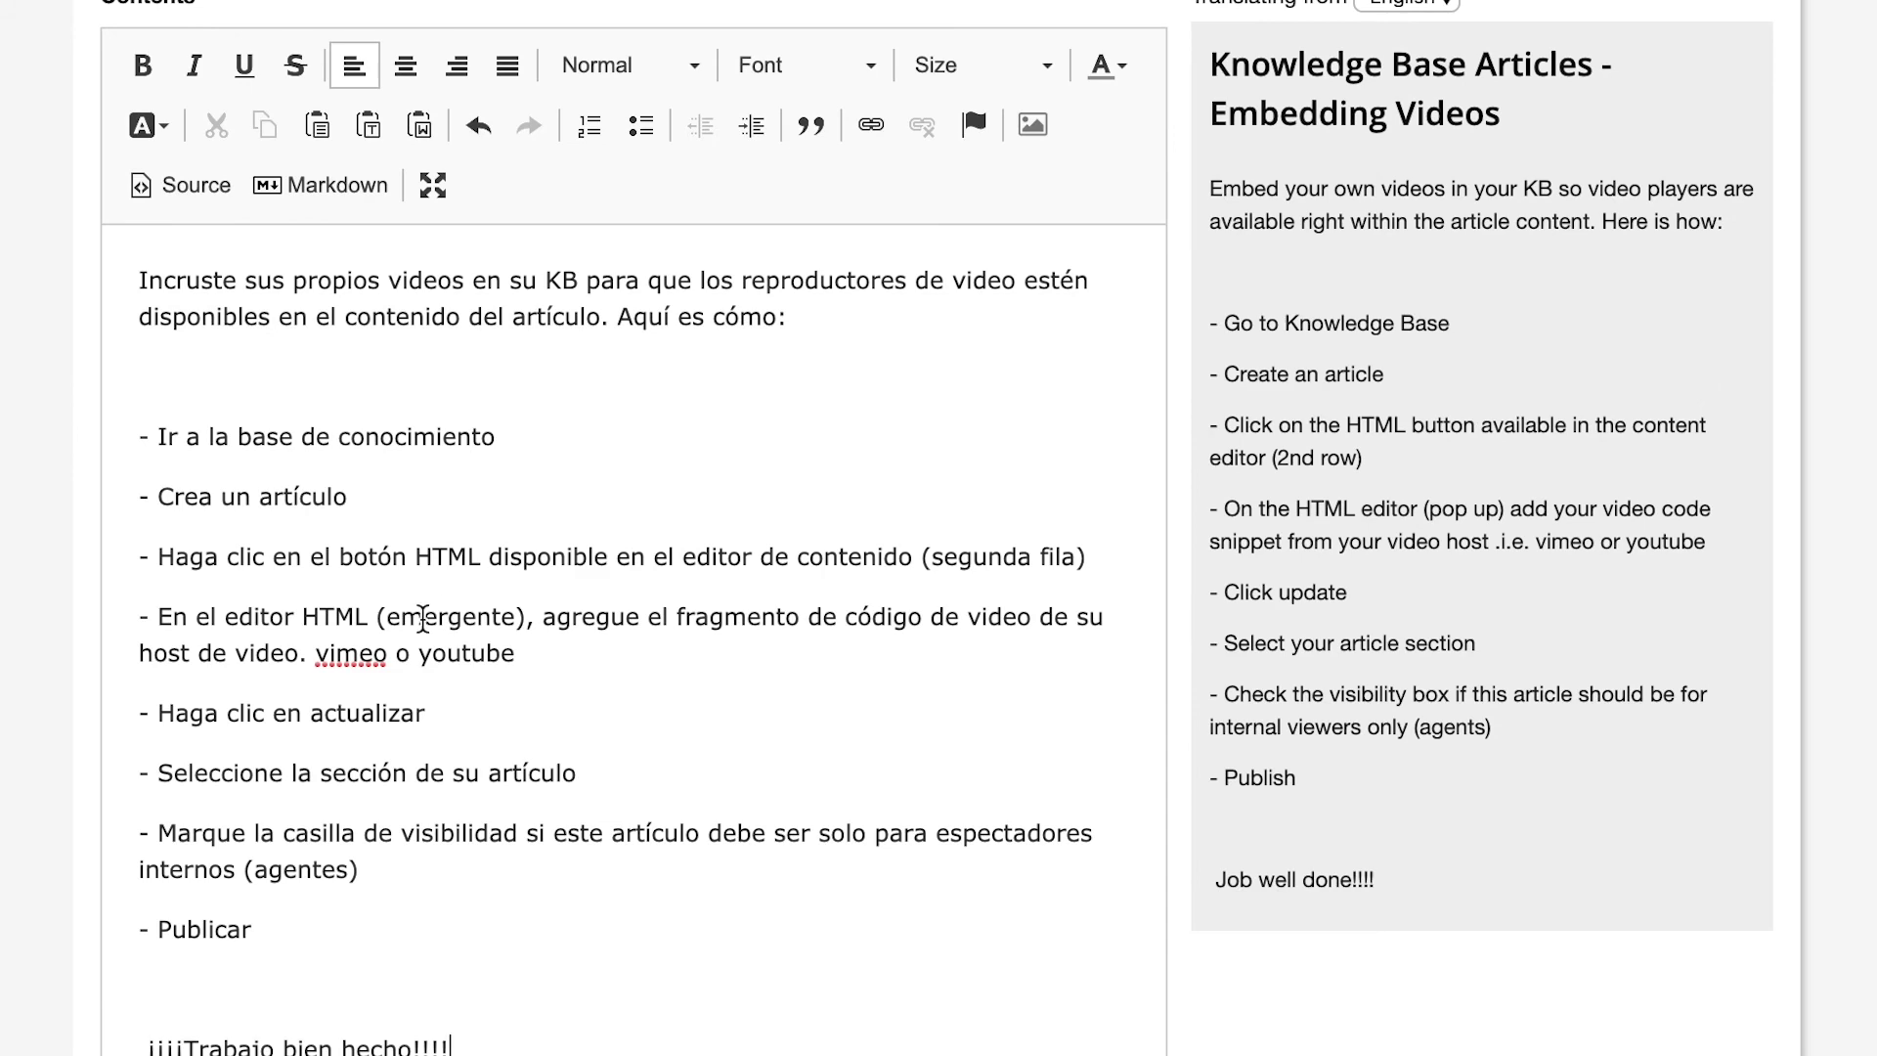
scroll(436, 654, down, 3)
key(Return)
key(Return)
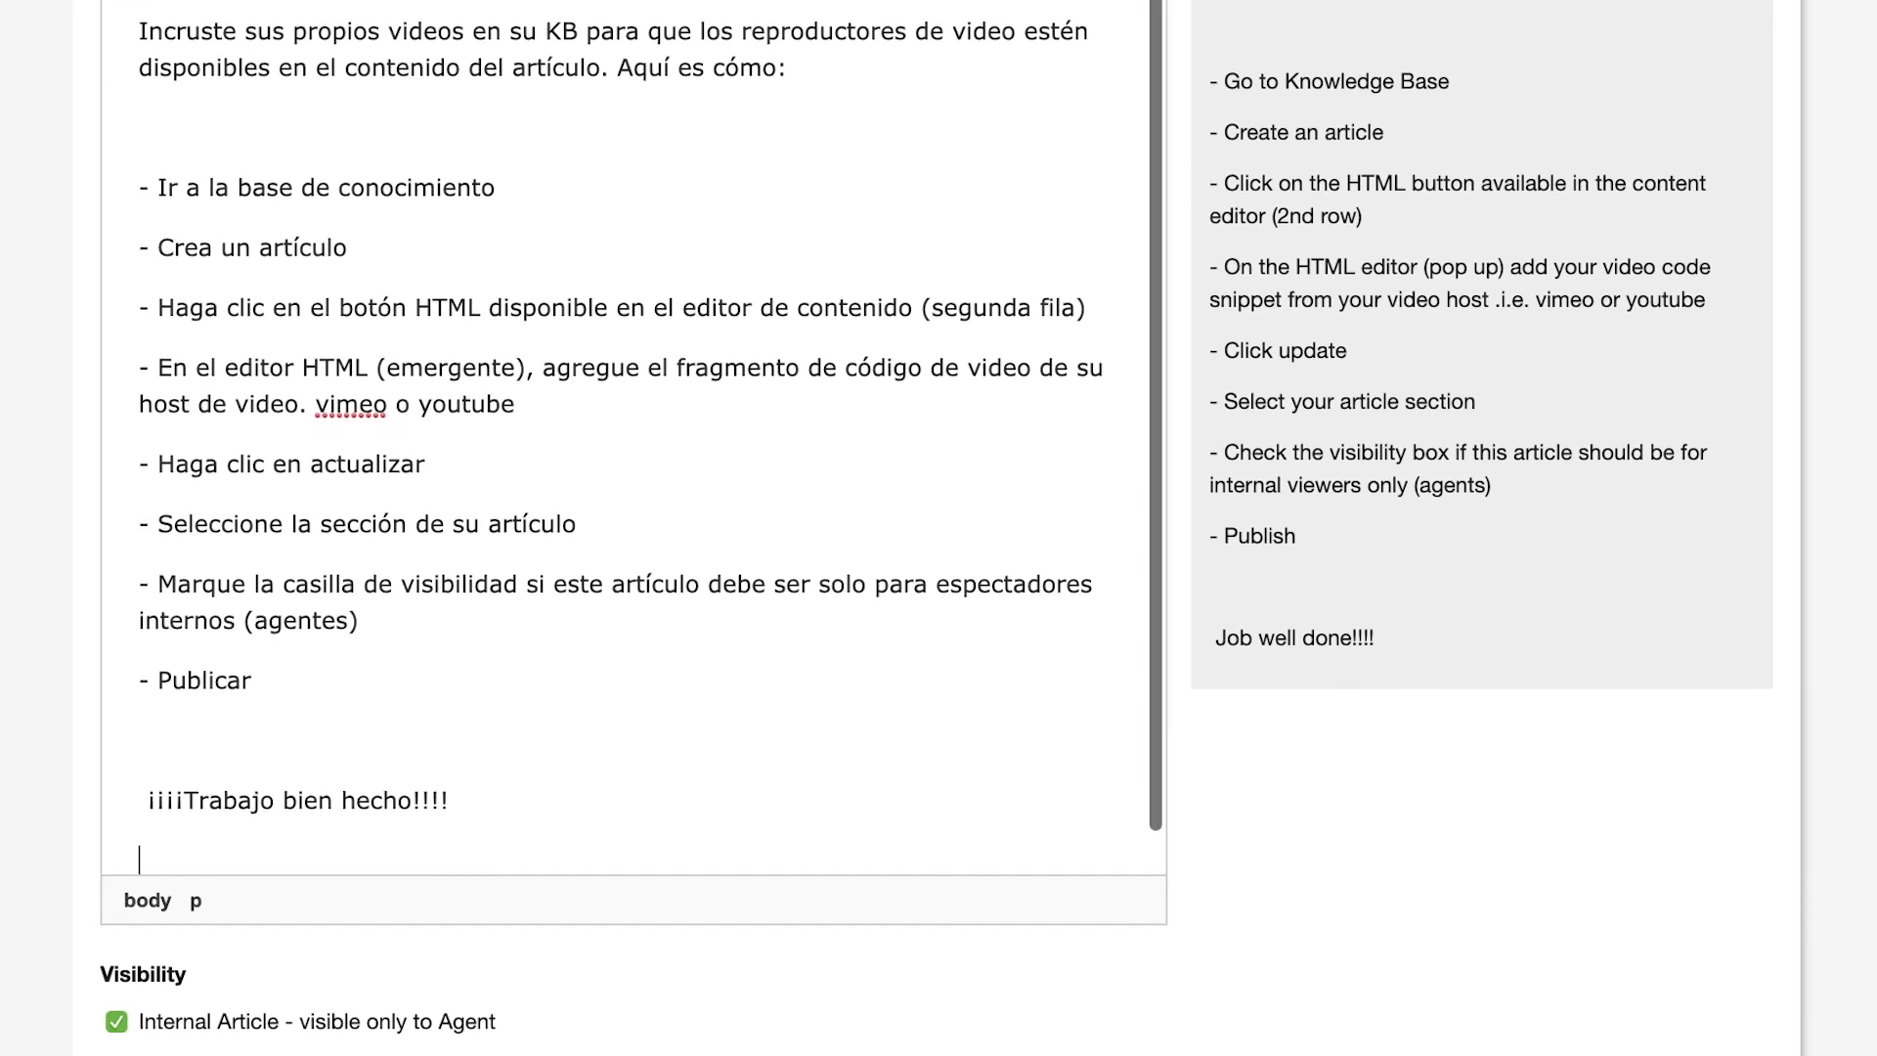
key(BackSpace)
key(BackSpace)
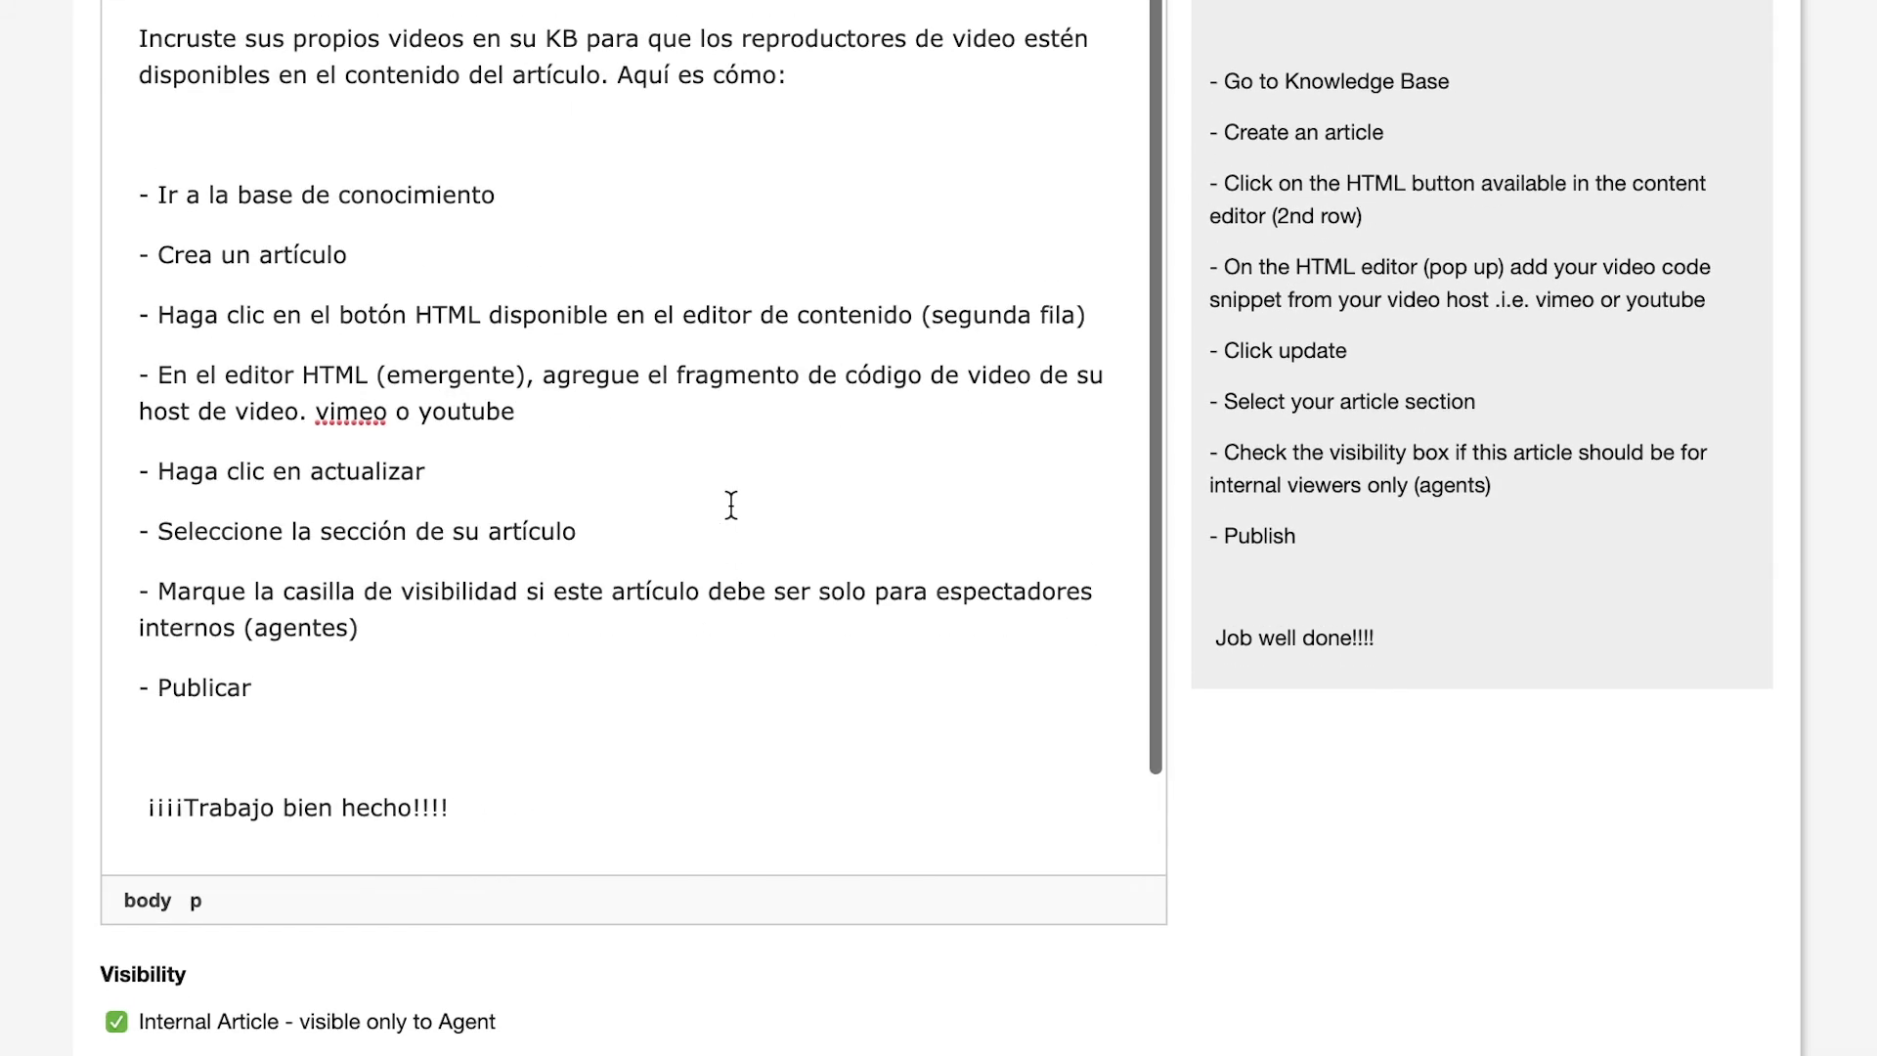
scroll(930, 239, up, 3)
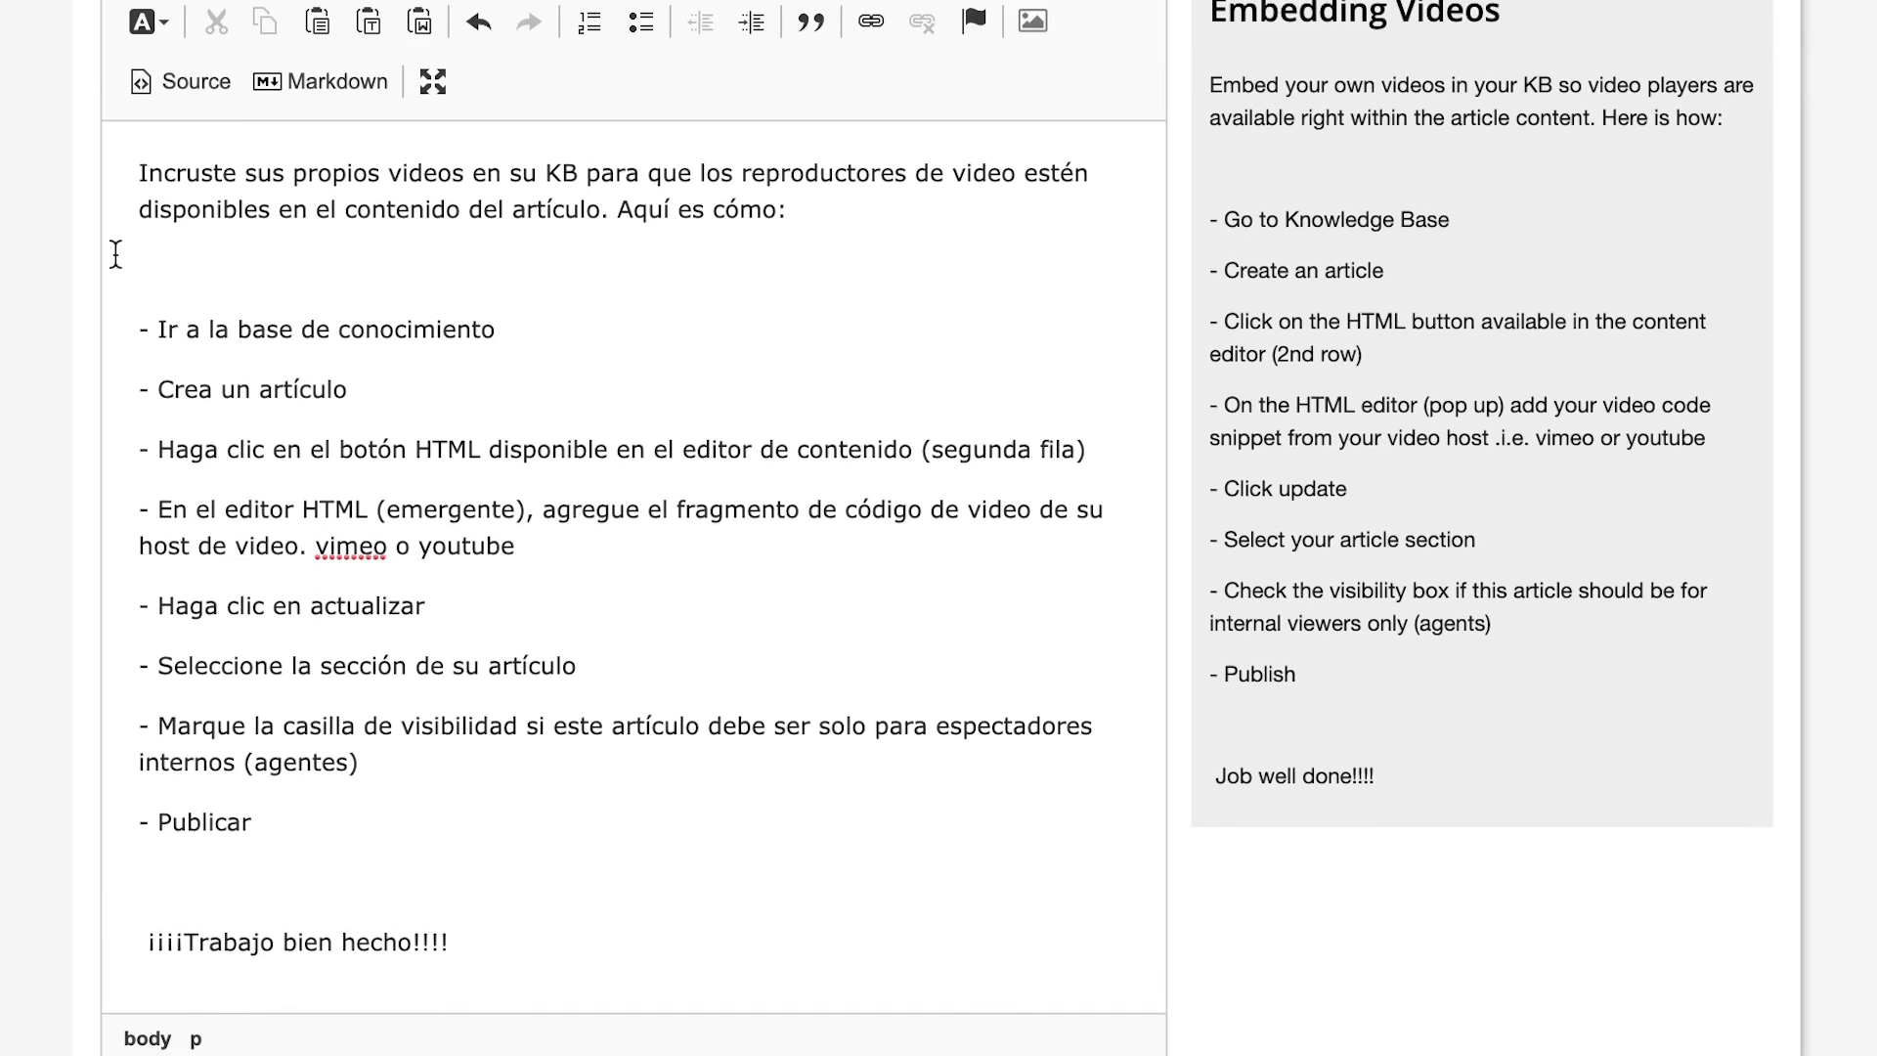
click(174, 80)
text(<iframe frameborder="0" height="315" src="https://www.youtube.com/embed/oUEuj3x_k2A" width="420"></iframe>)
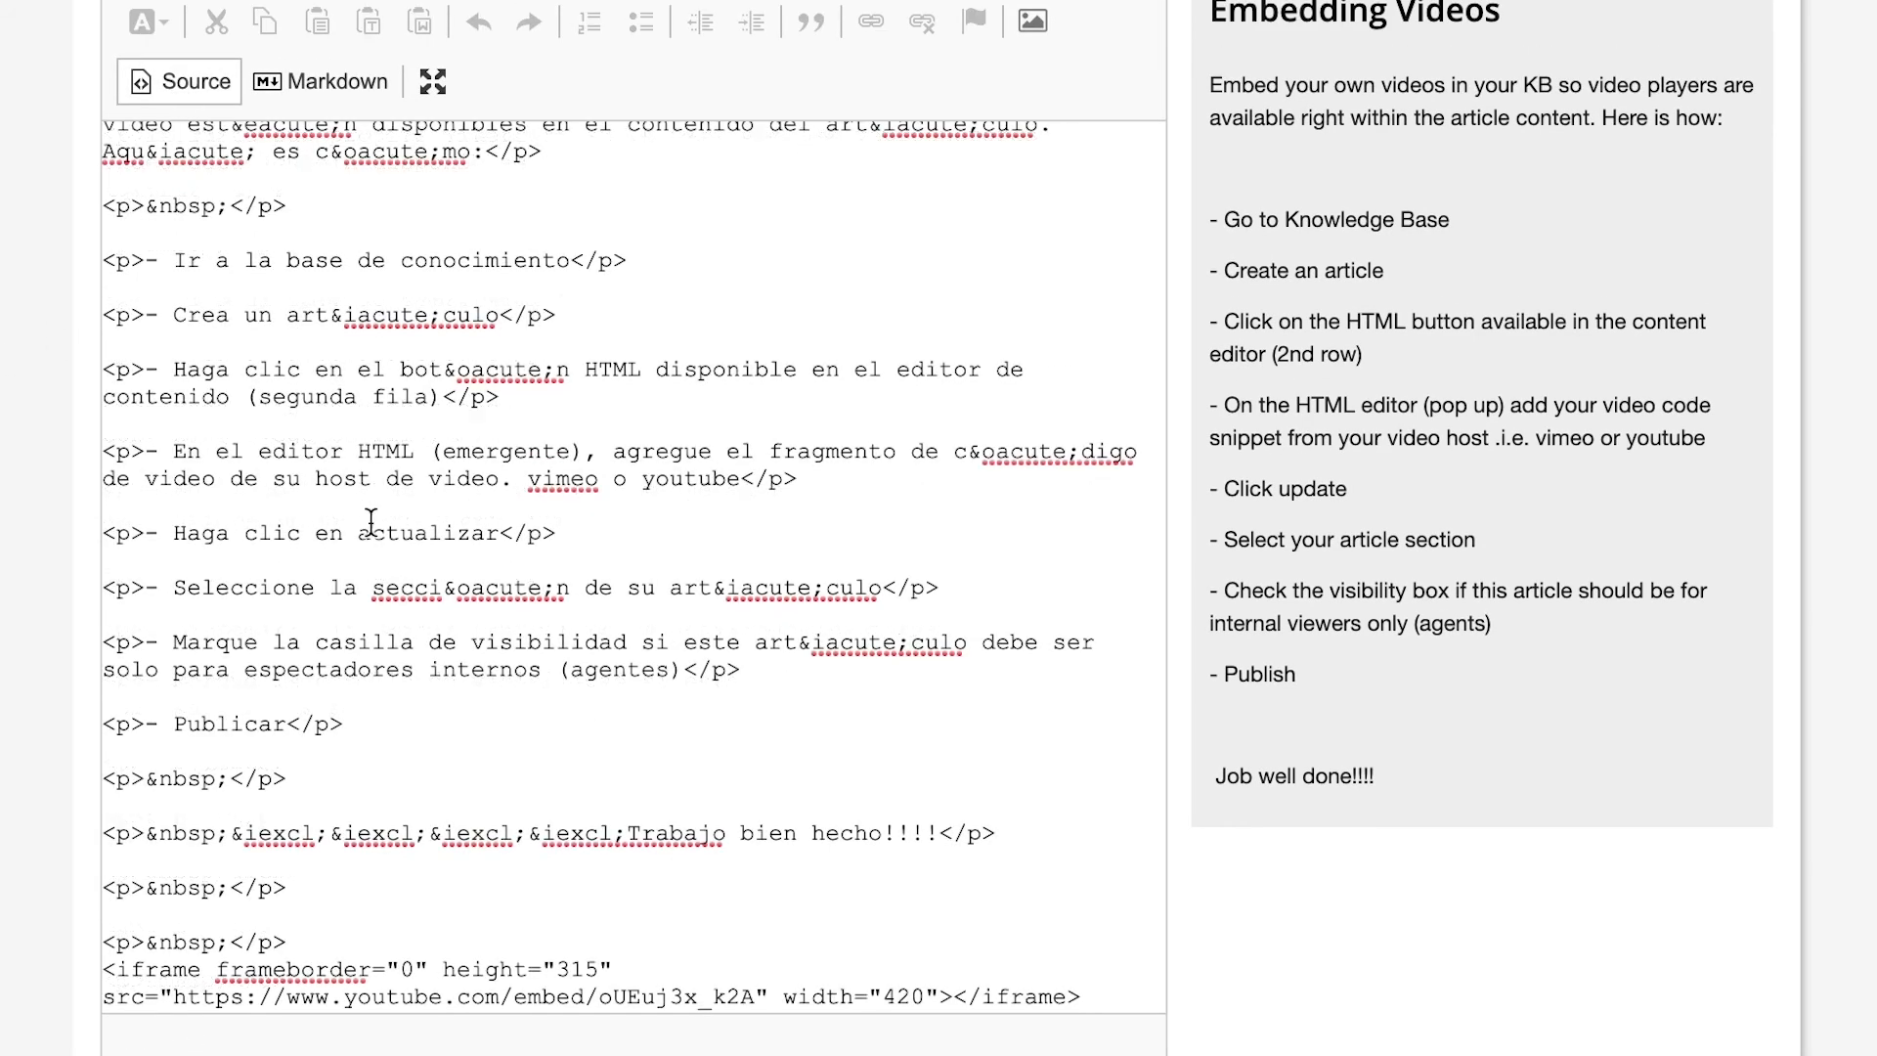
click(185, 82)
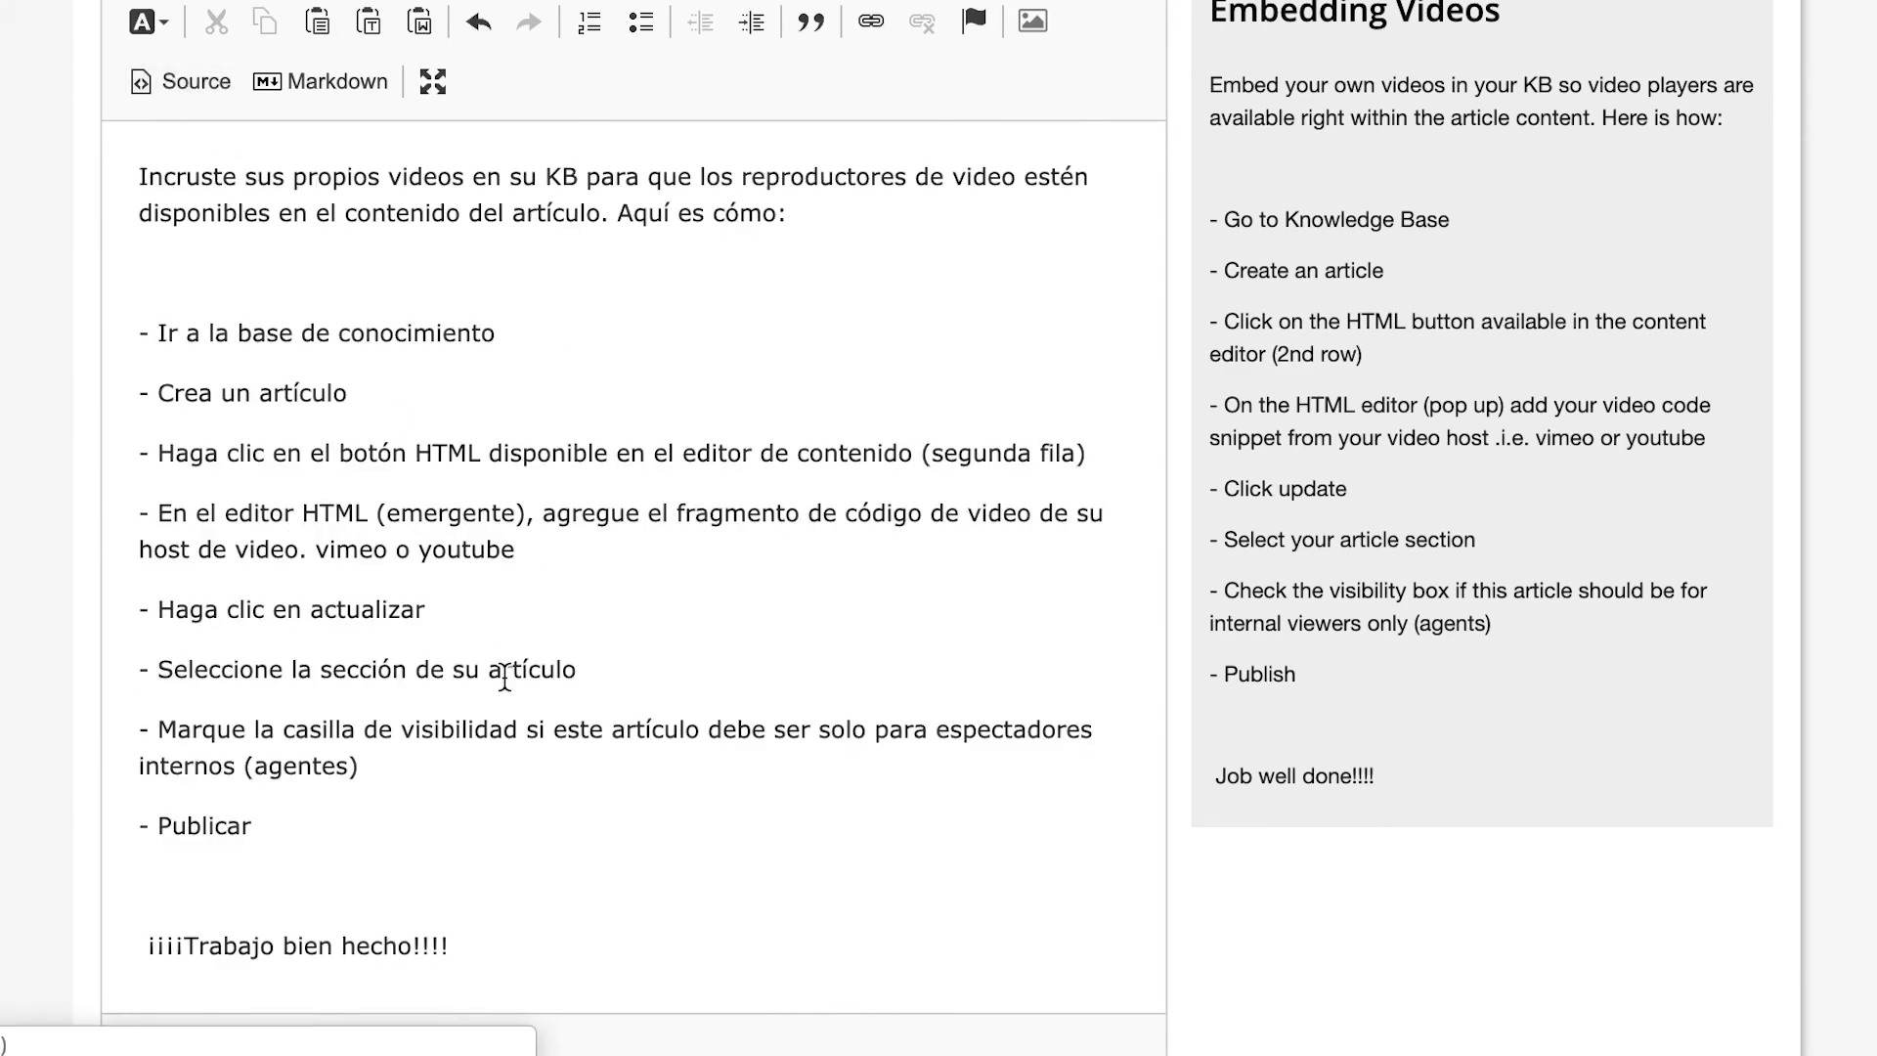
scroll(505, 677, down, 5)
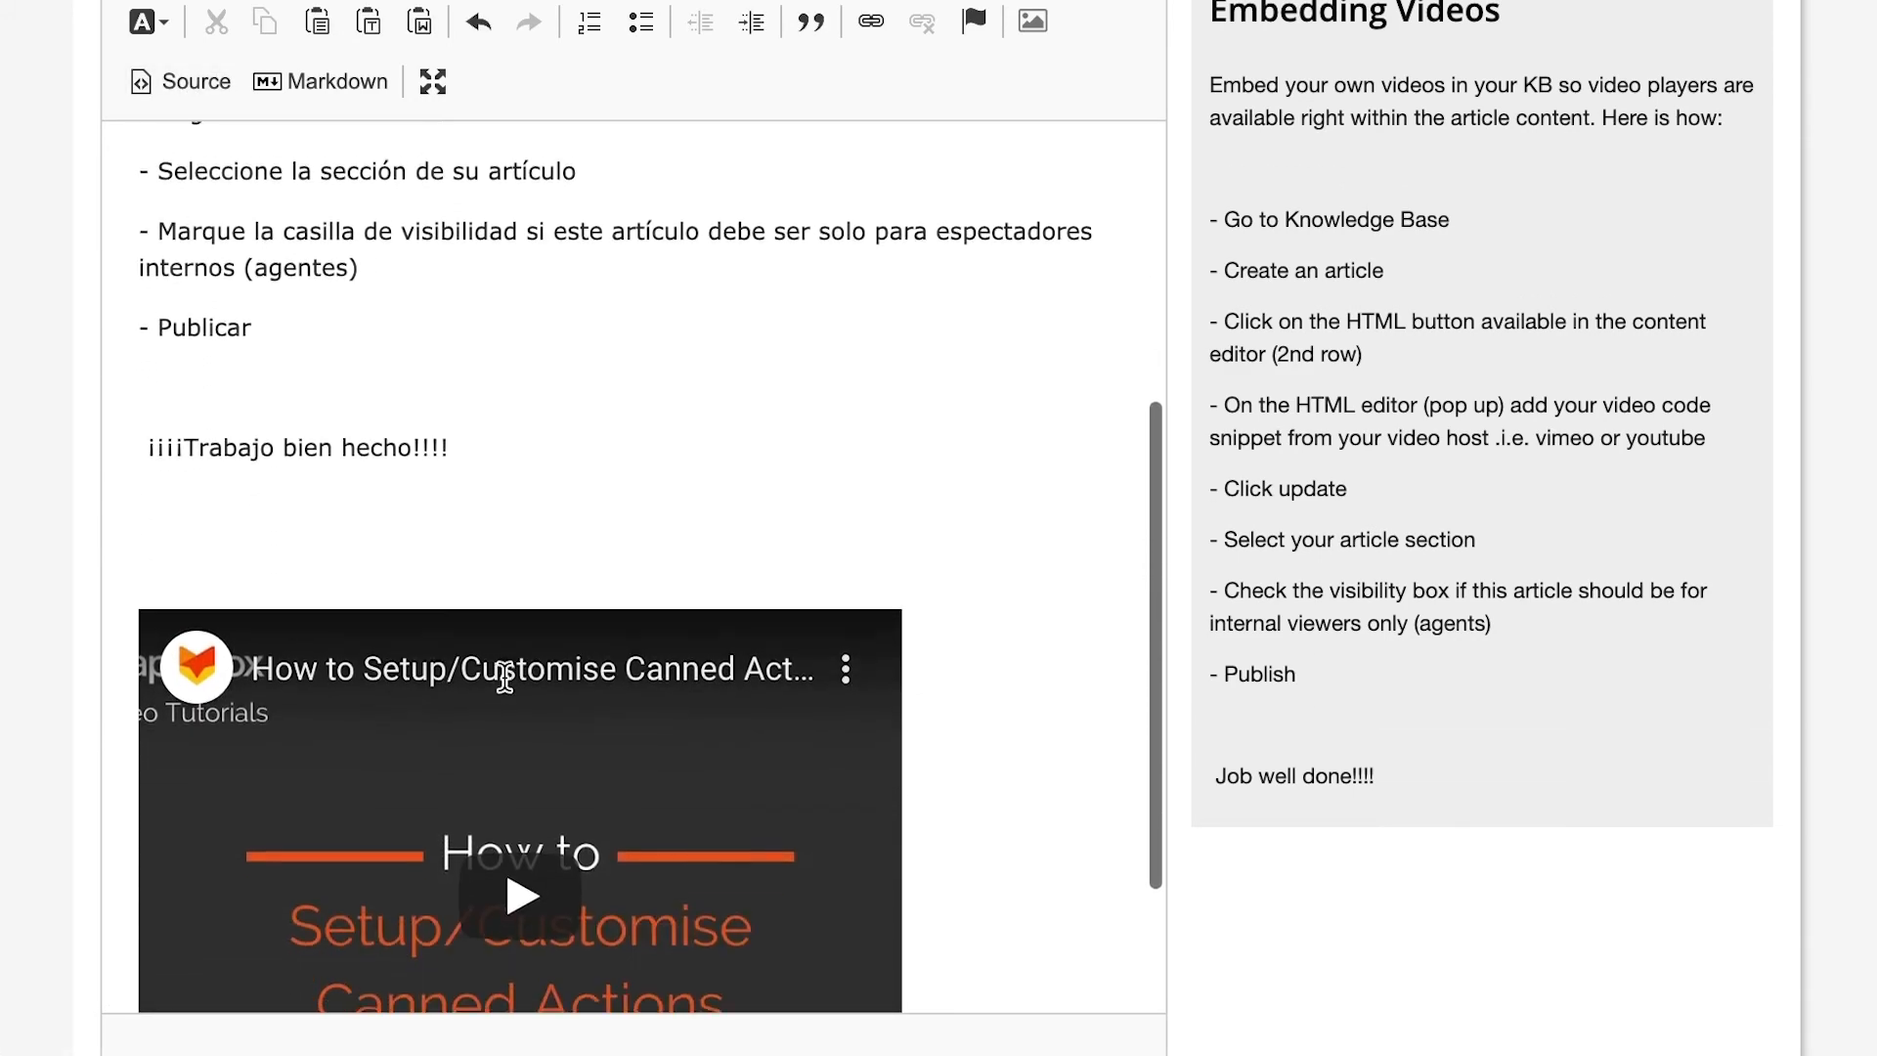
scroll(484, 292, up, 4)
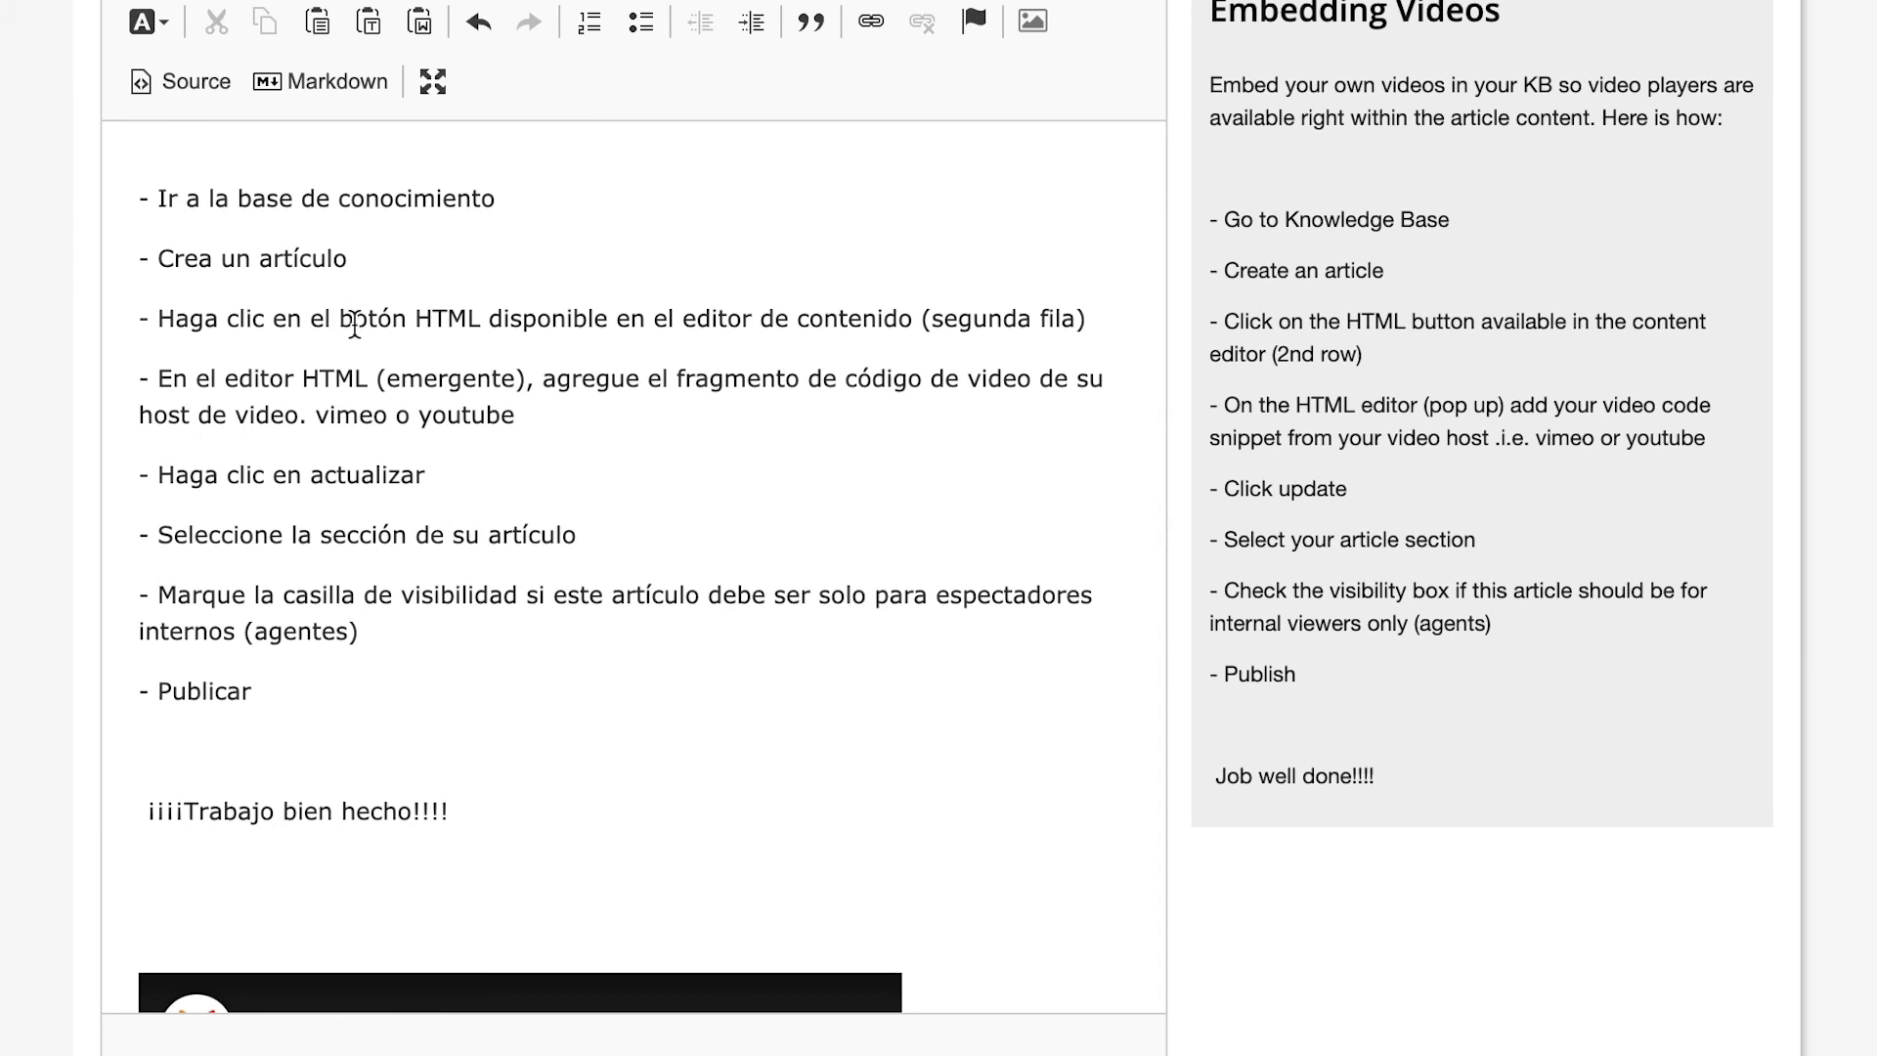
Review the Spanish translation from its opening text down to the embedded video and publish the translated article
scroll(349, 555, up, 3)
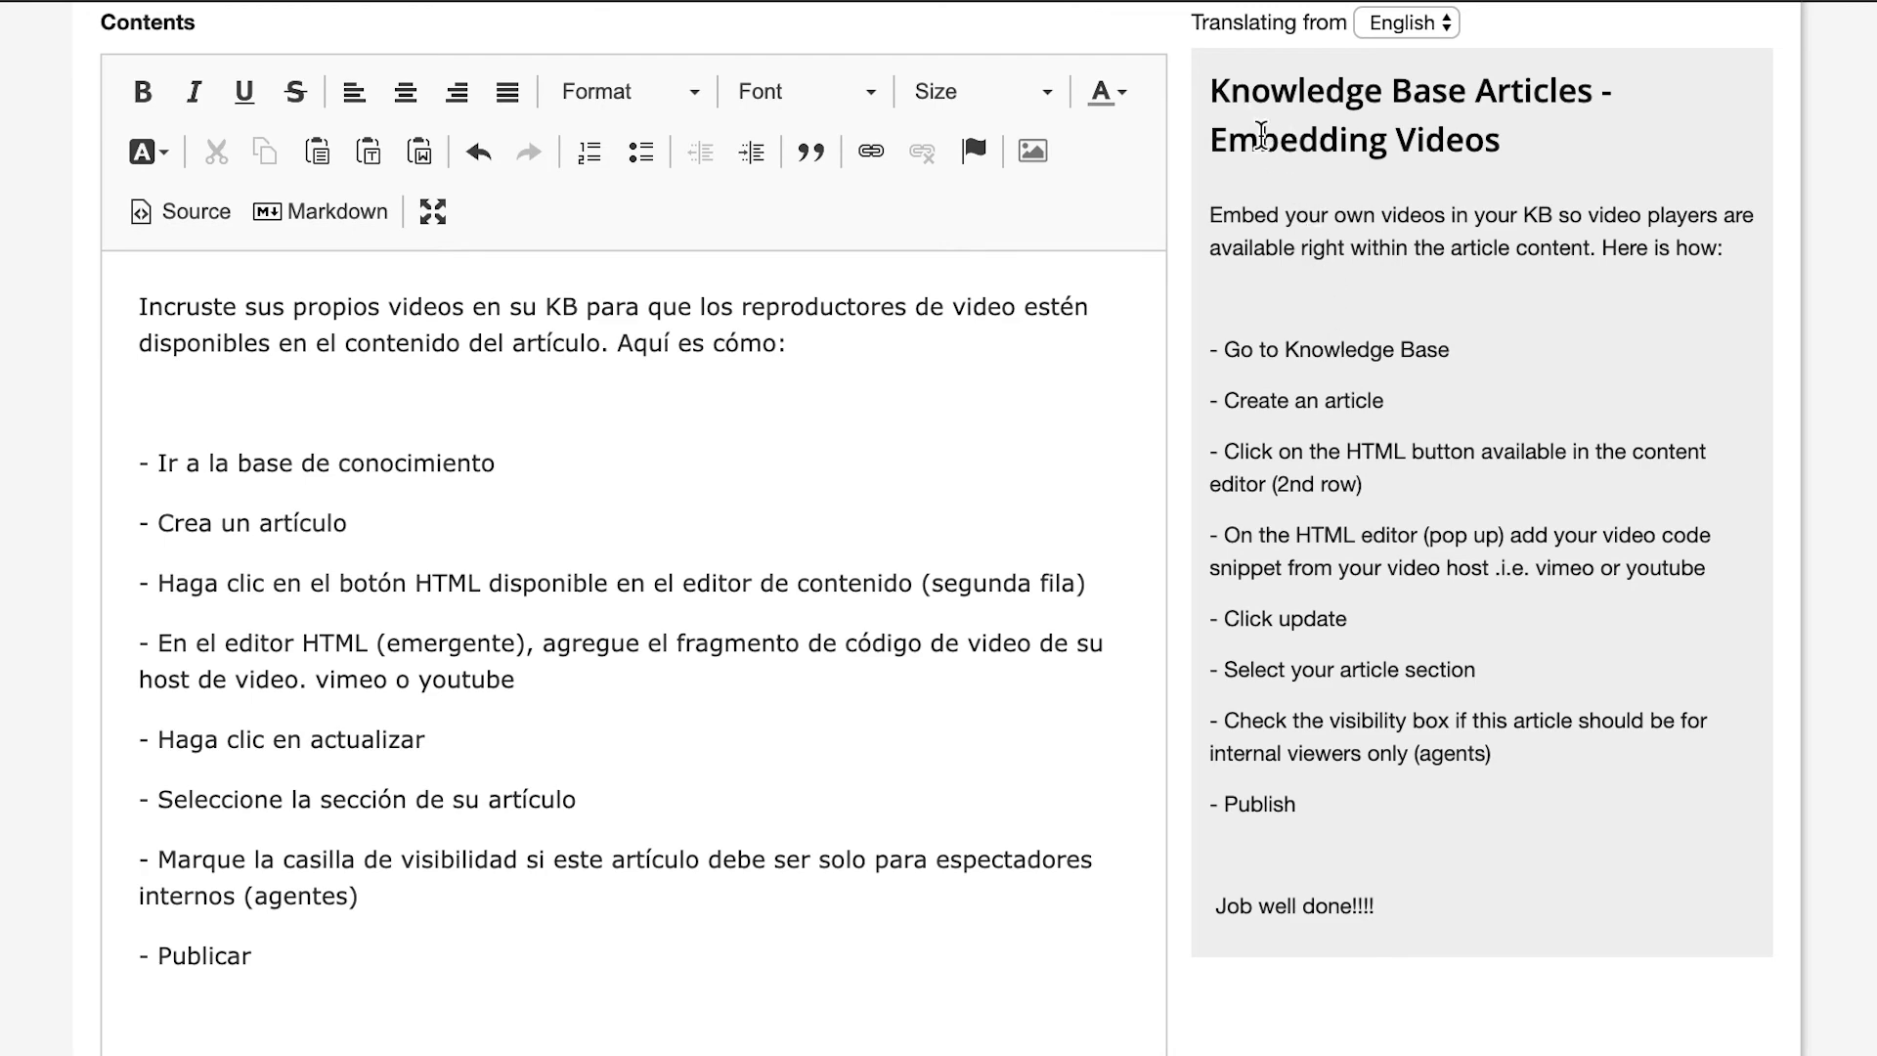
scroll(724, 452, up, 2)
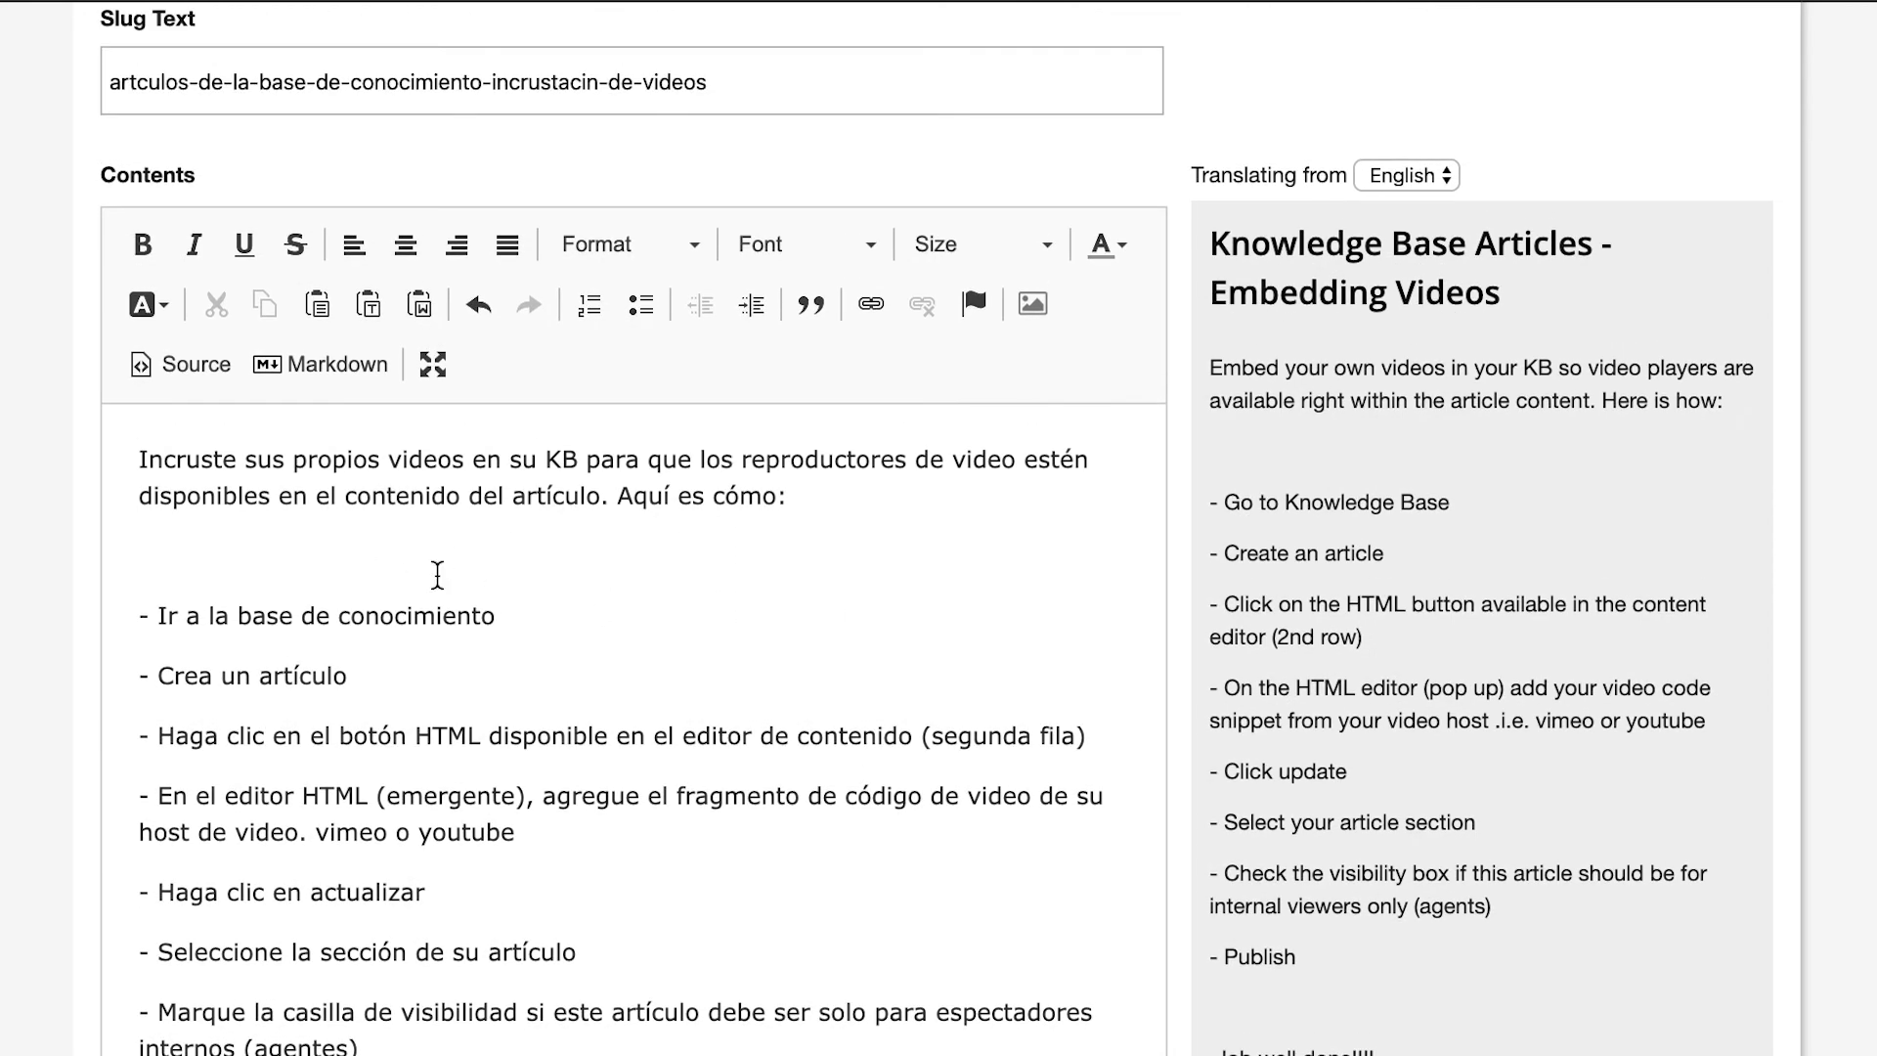
scroll(542, 758, down, 1)
scroll(542, 758, down, 5)
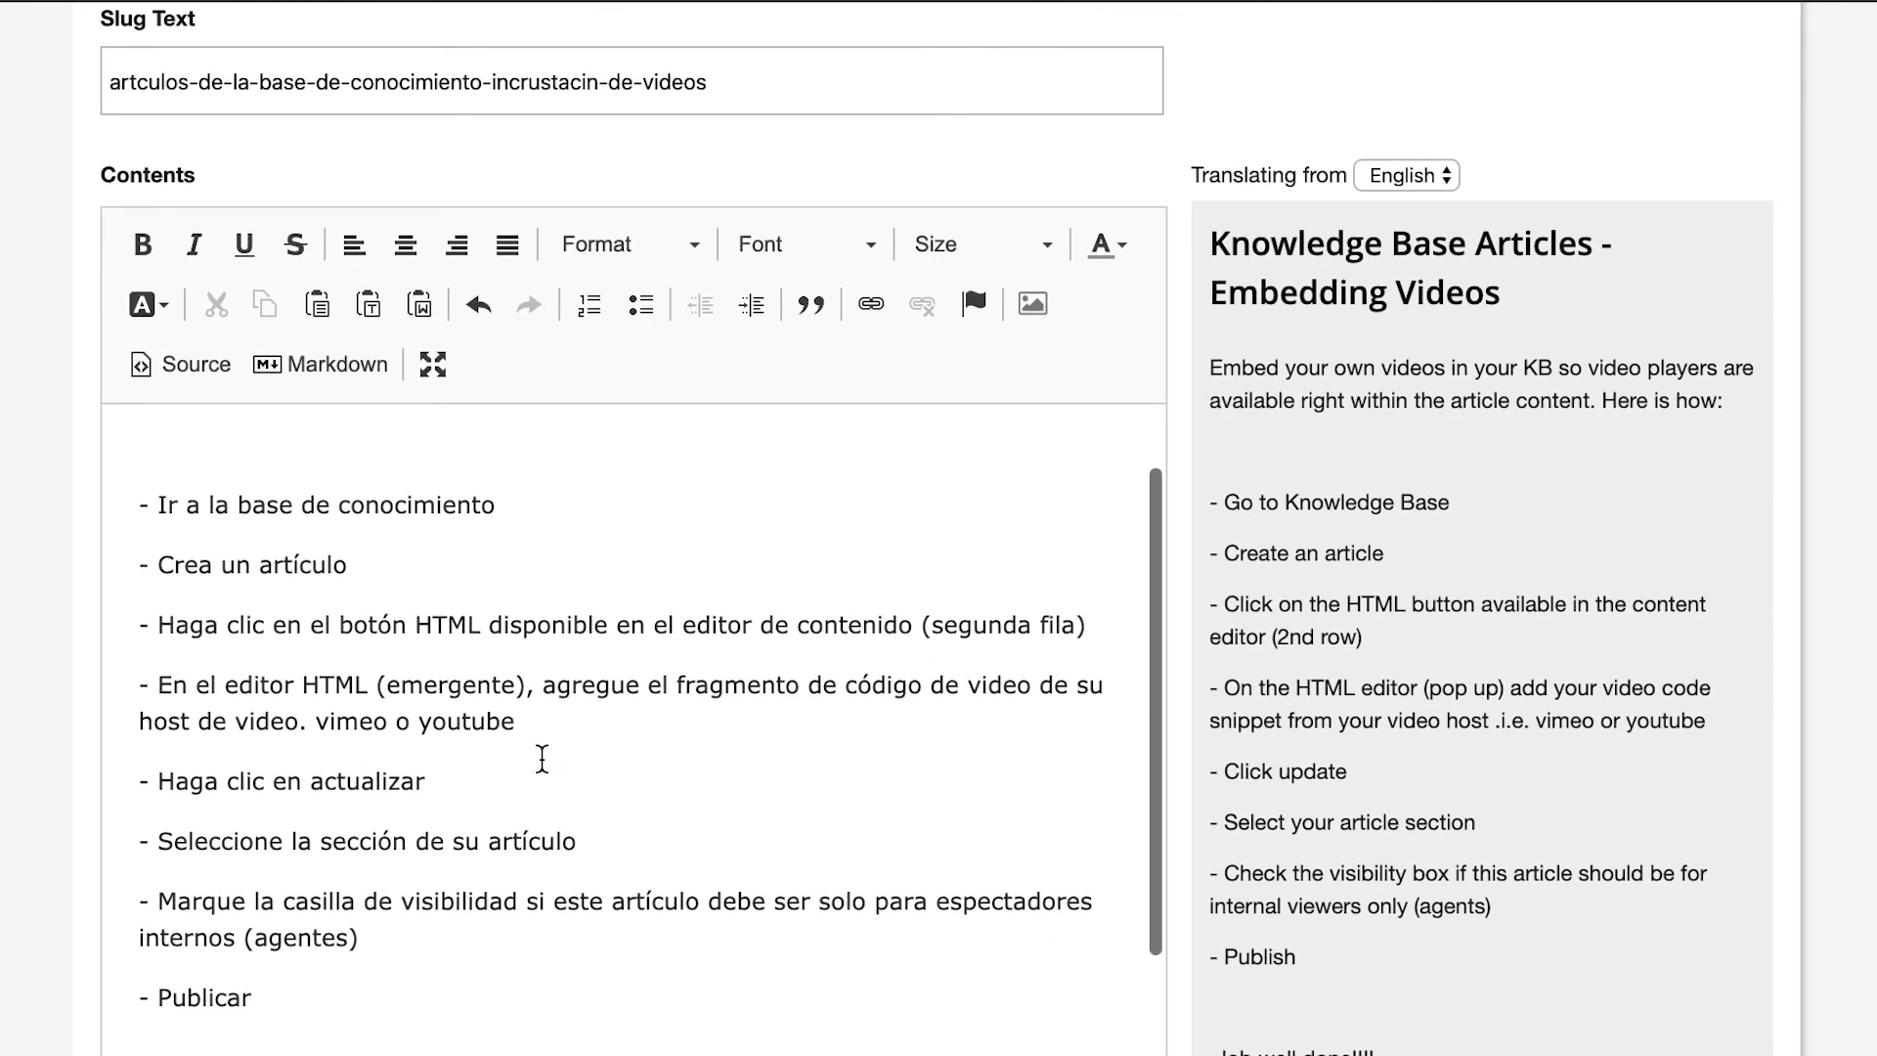
scroll(543, 759, down, 5)
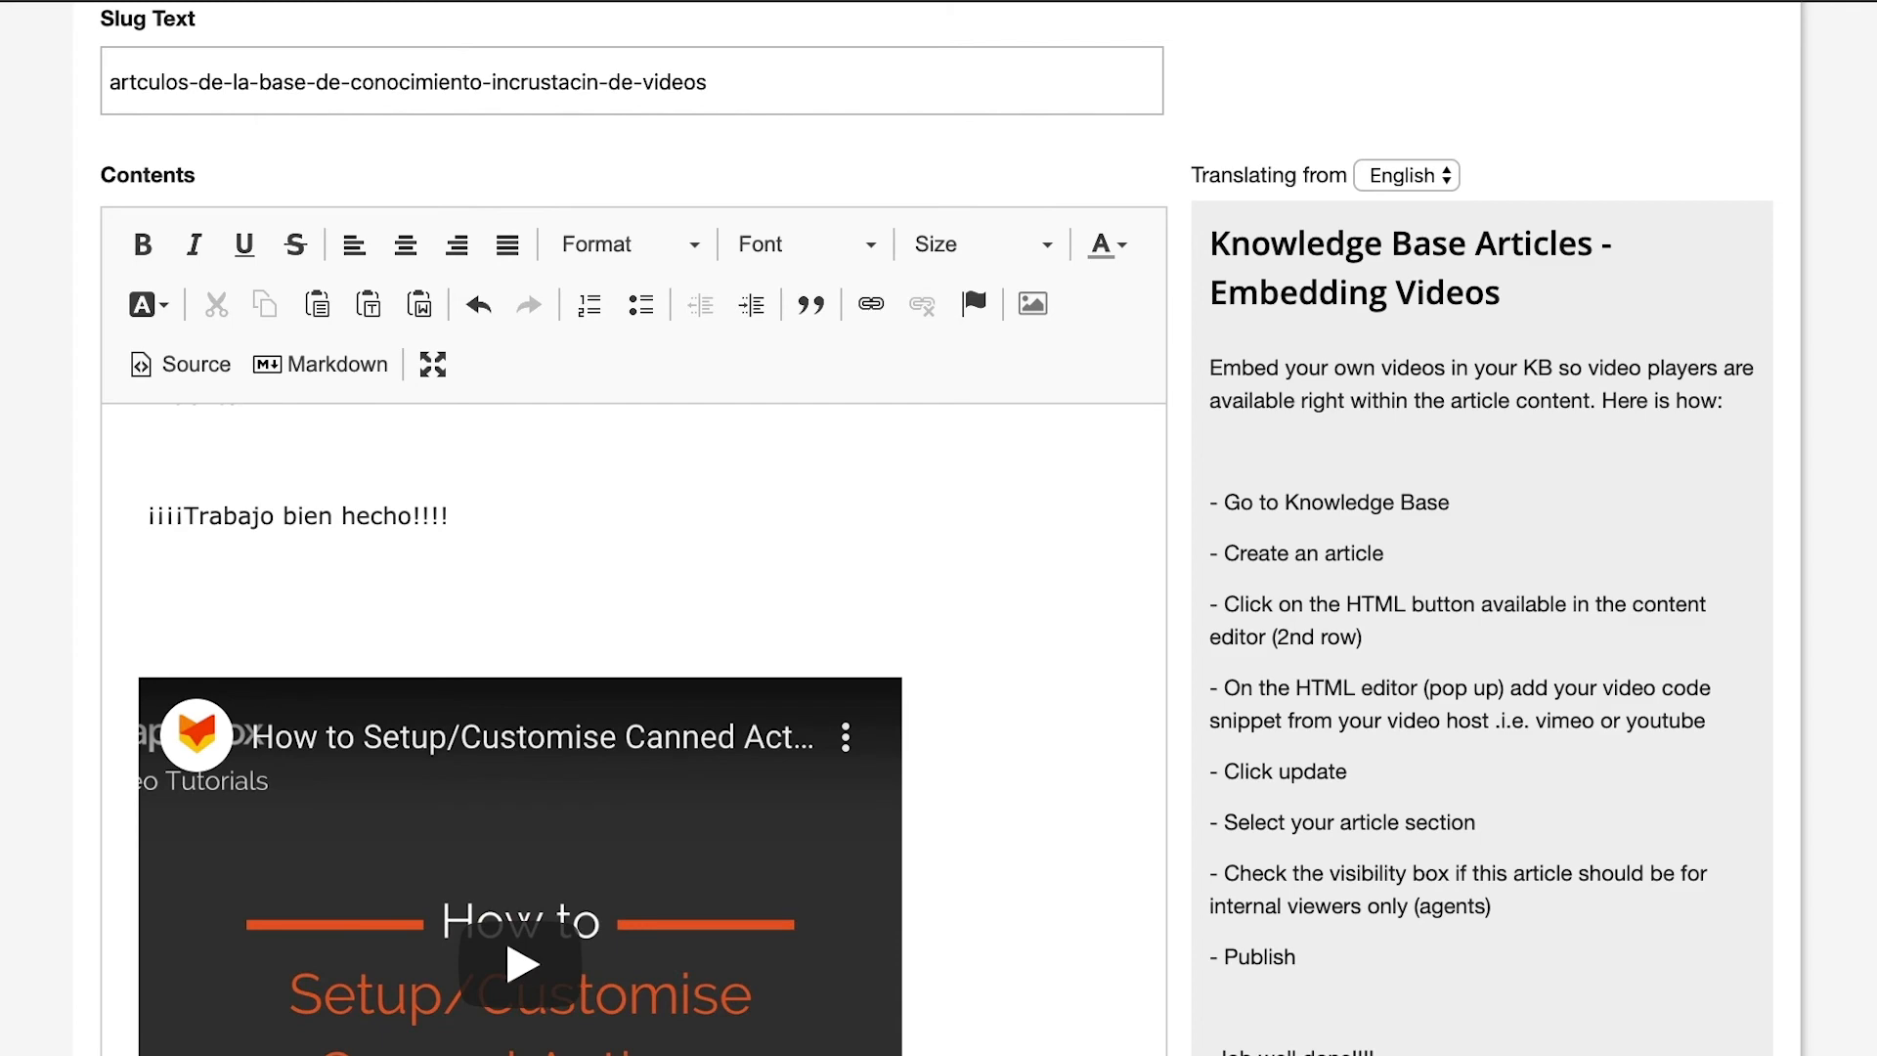
scroll(938, 528, down, 9)
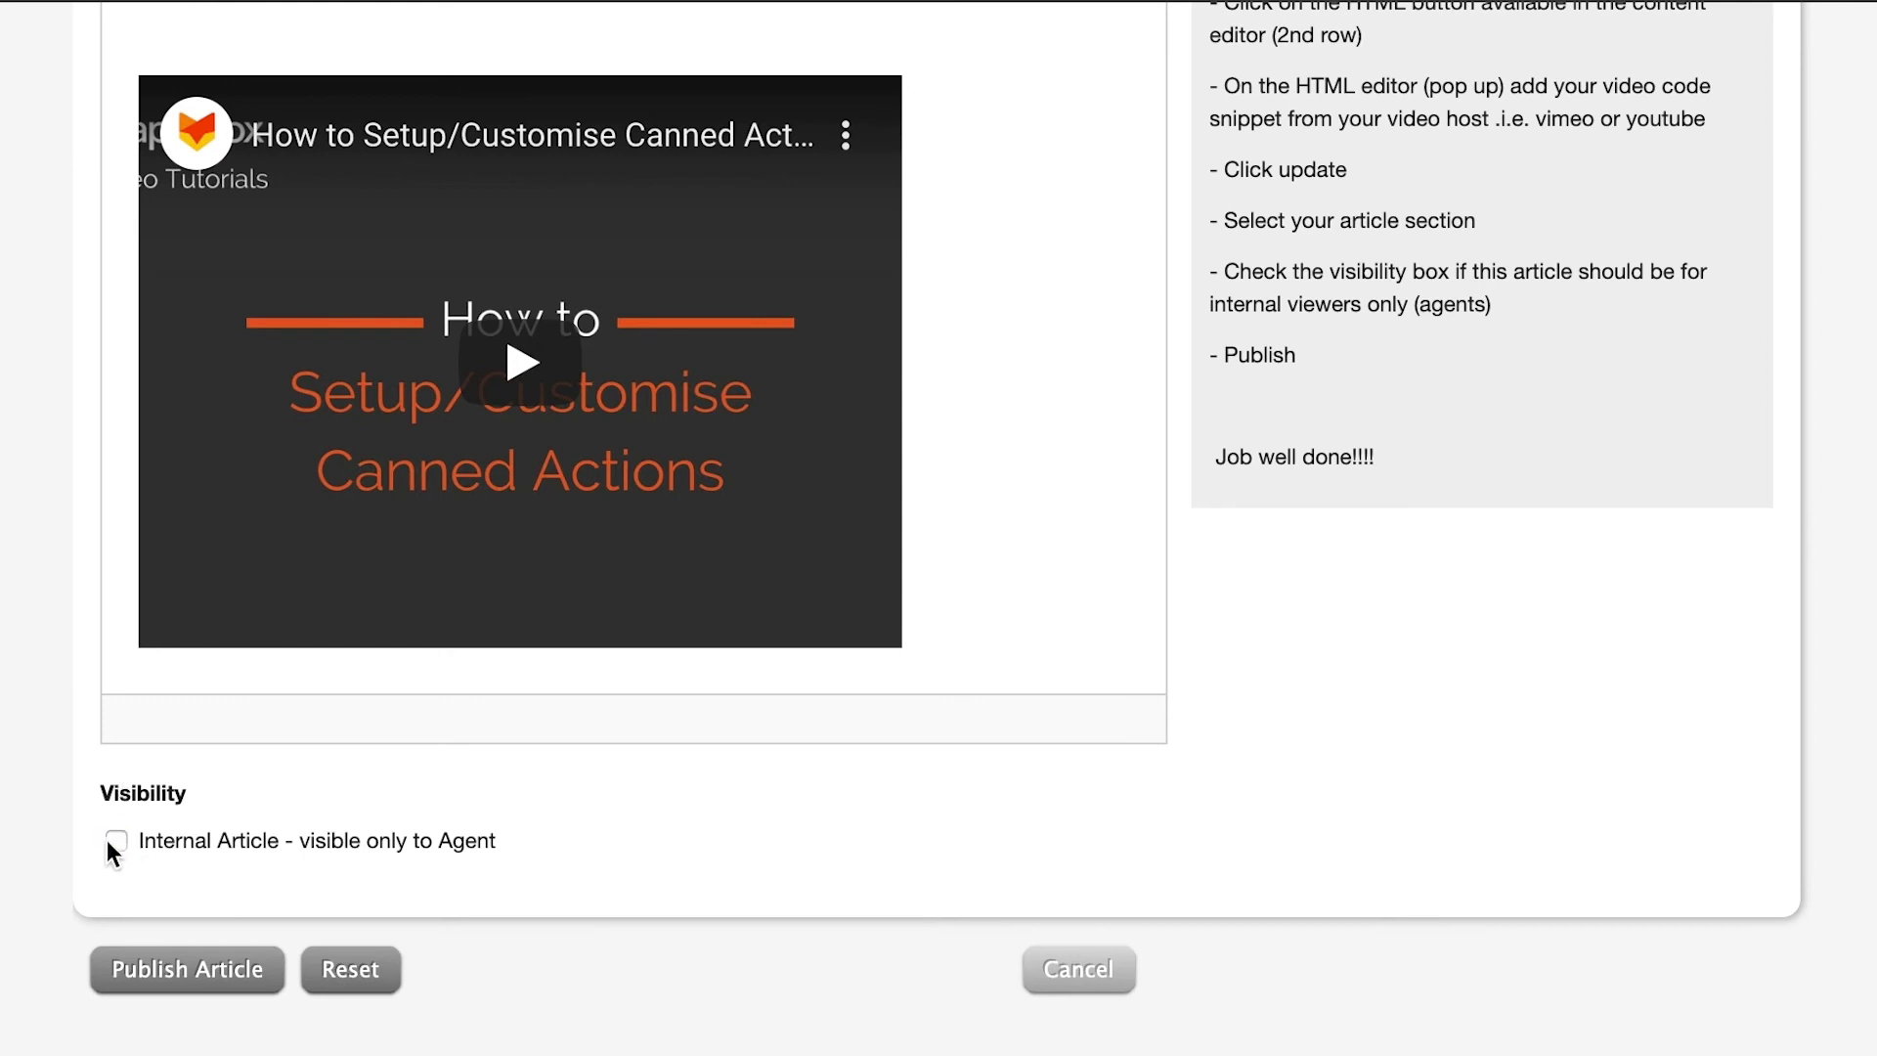
click(169, 987)
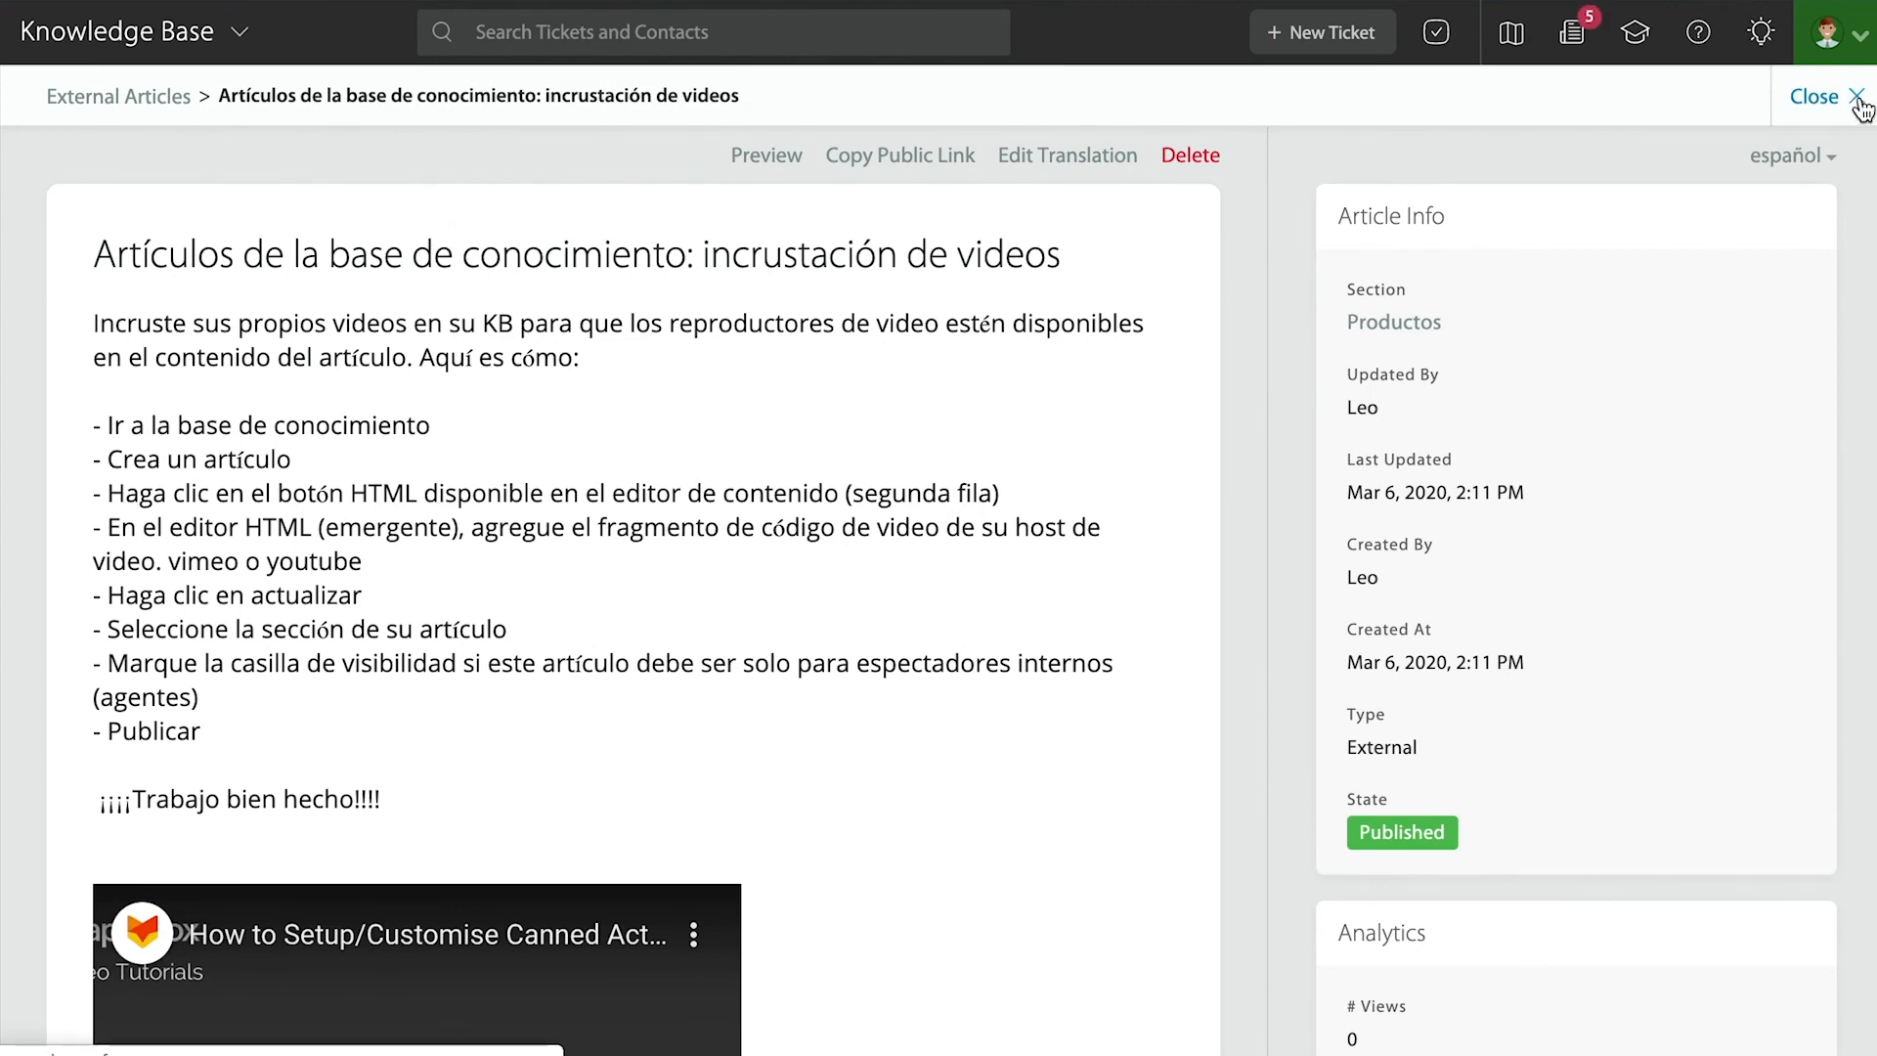
Close the published translation and show the external articles list in español
click(1857, 97)
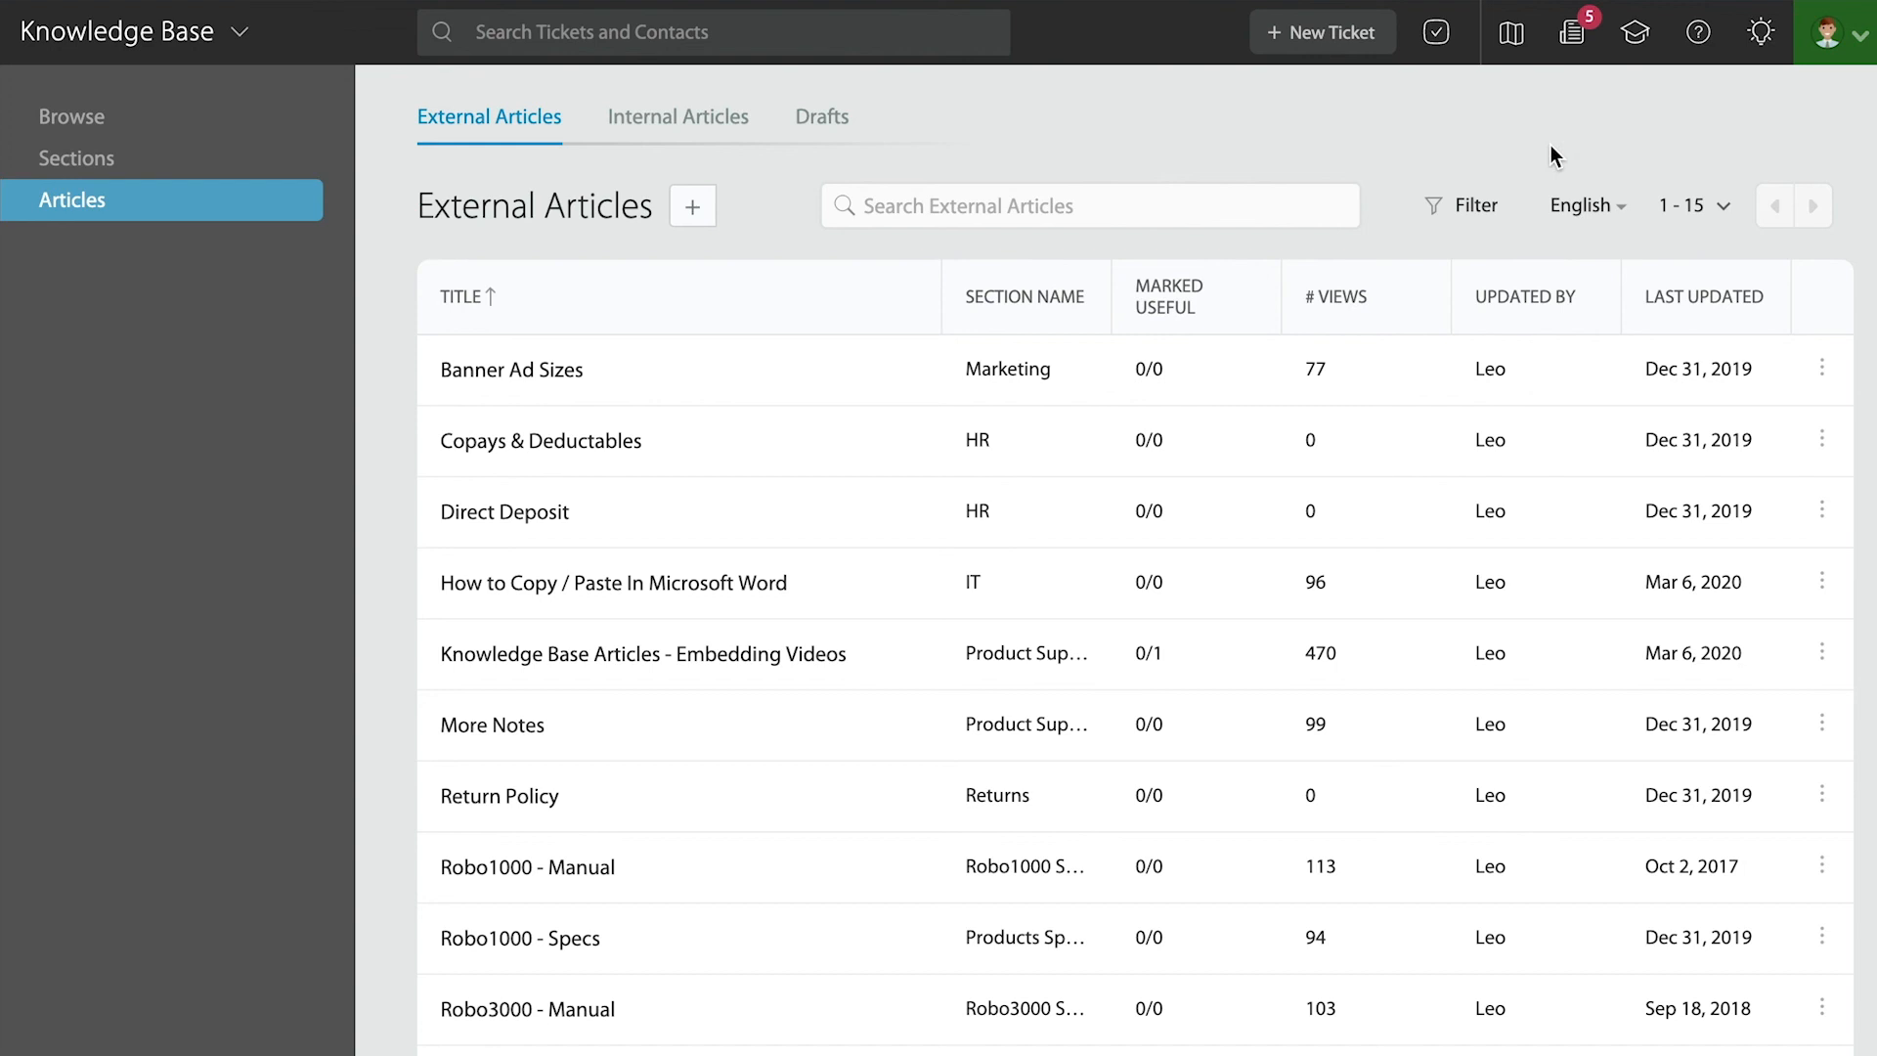
click(1618, 207)
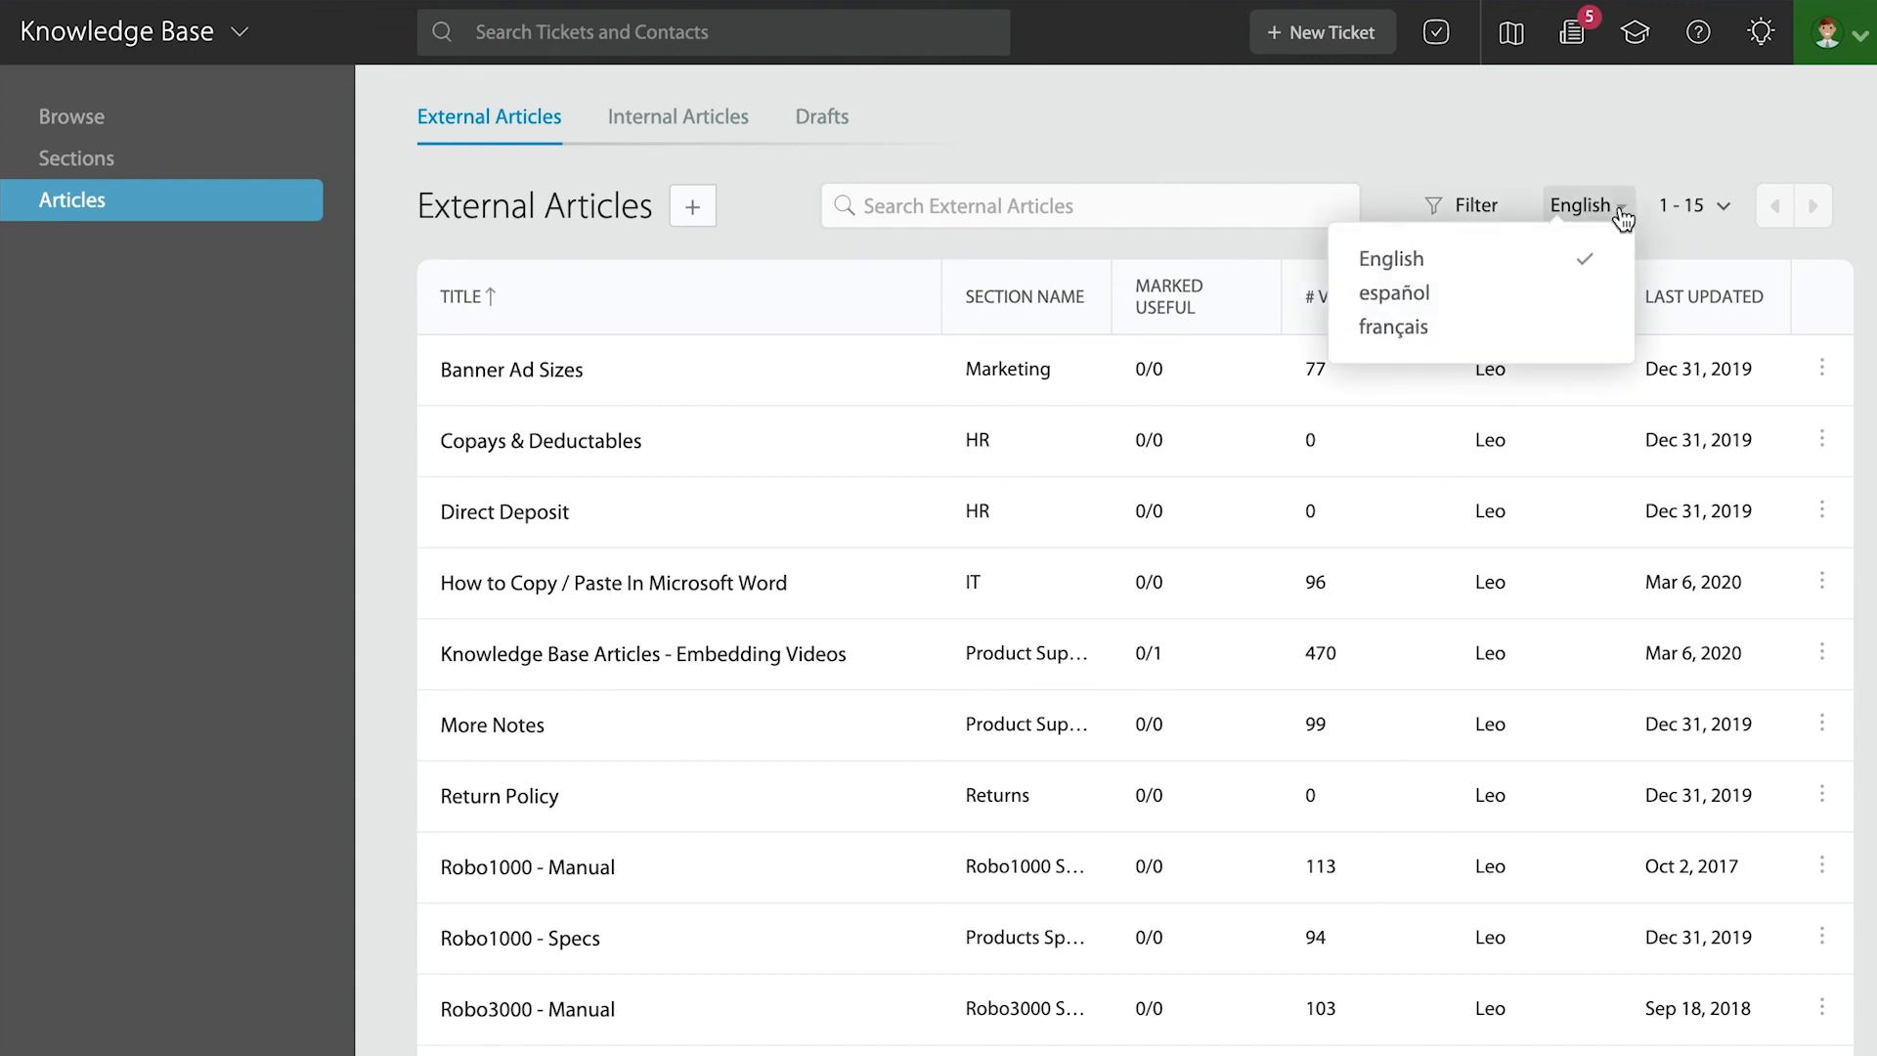
click(1417, 303)
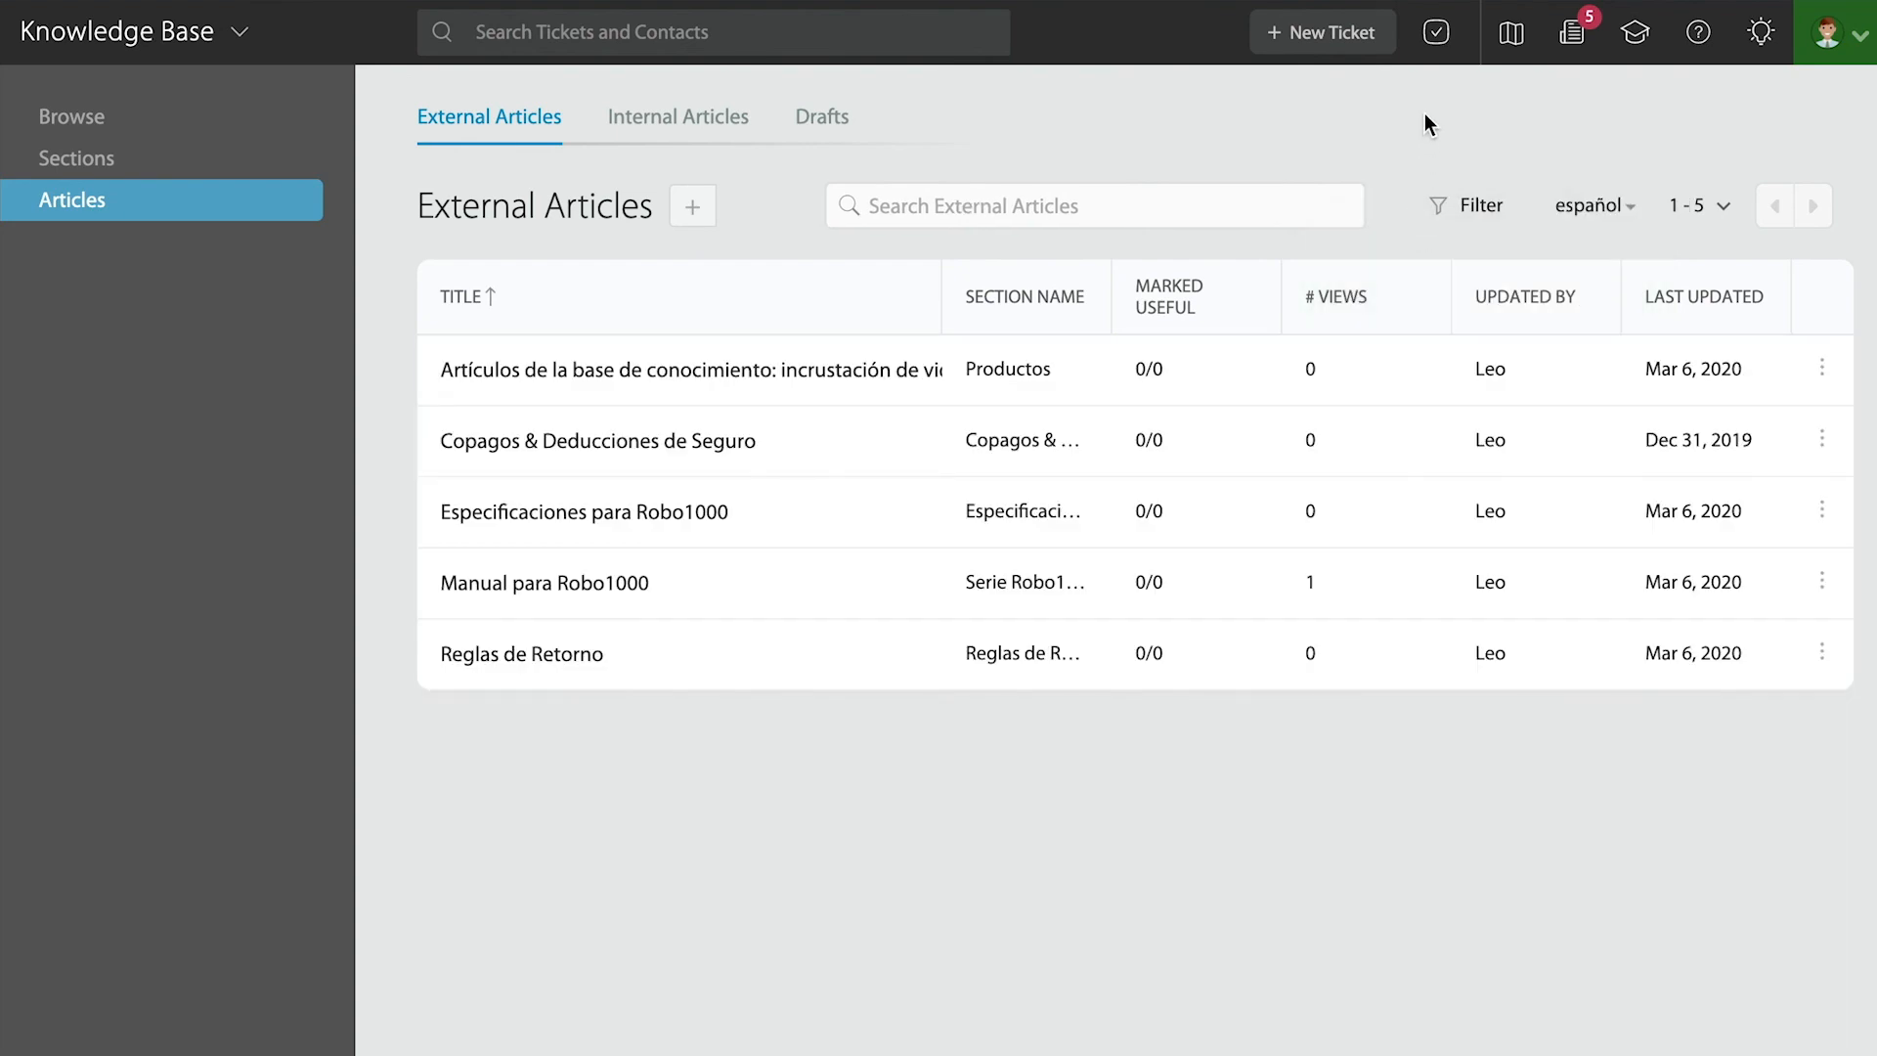